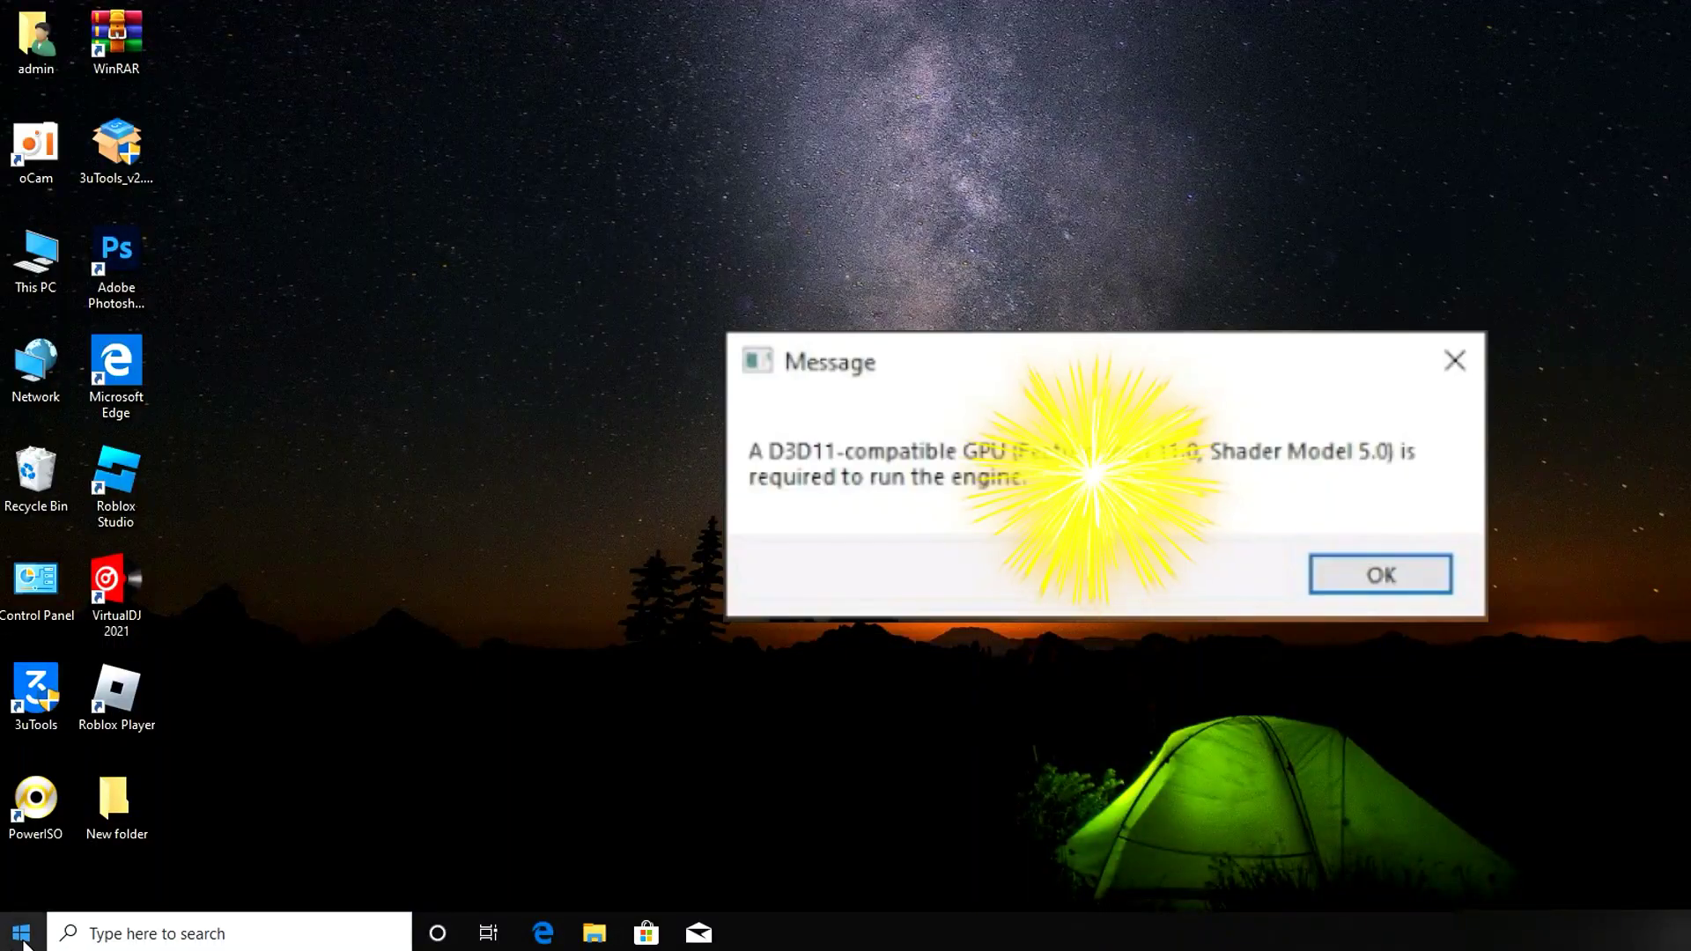
# Open the Start menu while the D3D11 error dialog is showing
pyautogui.click(35, 931)
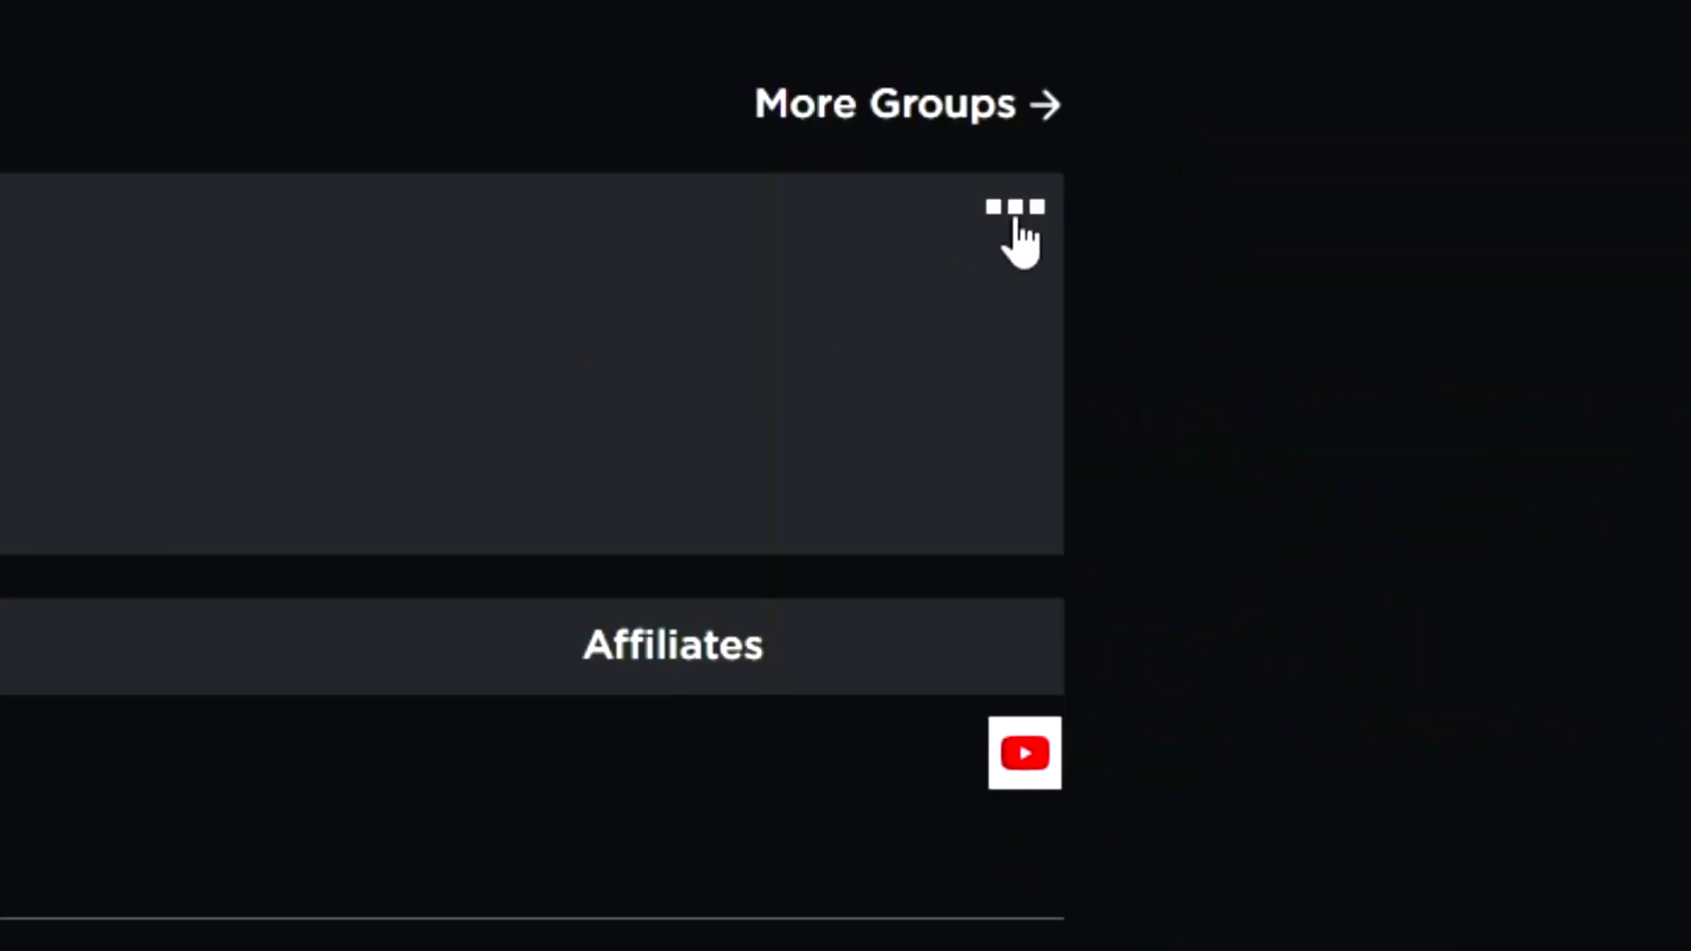
# In the group's revenue settings, add the chosen user as a one-time payout recipient
pyautogui.click(1008, 211)
pyautogui.click(834, 286)
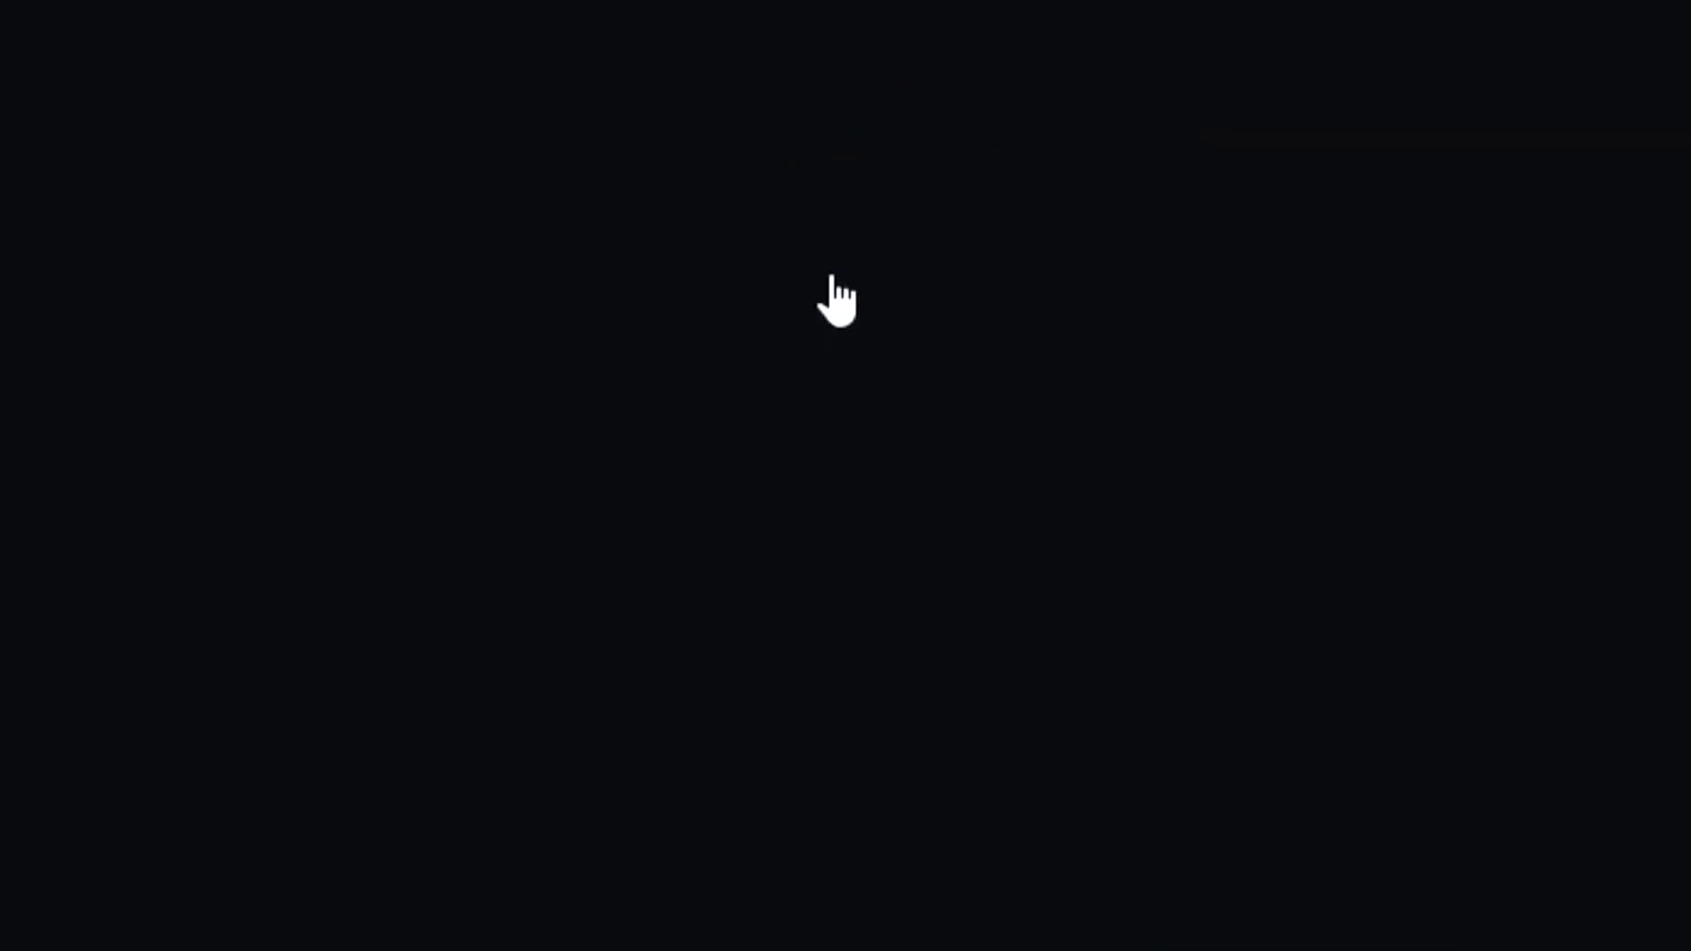
pyautogui.moveTo(510, 378)
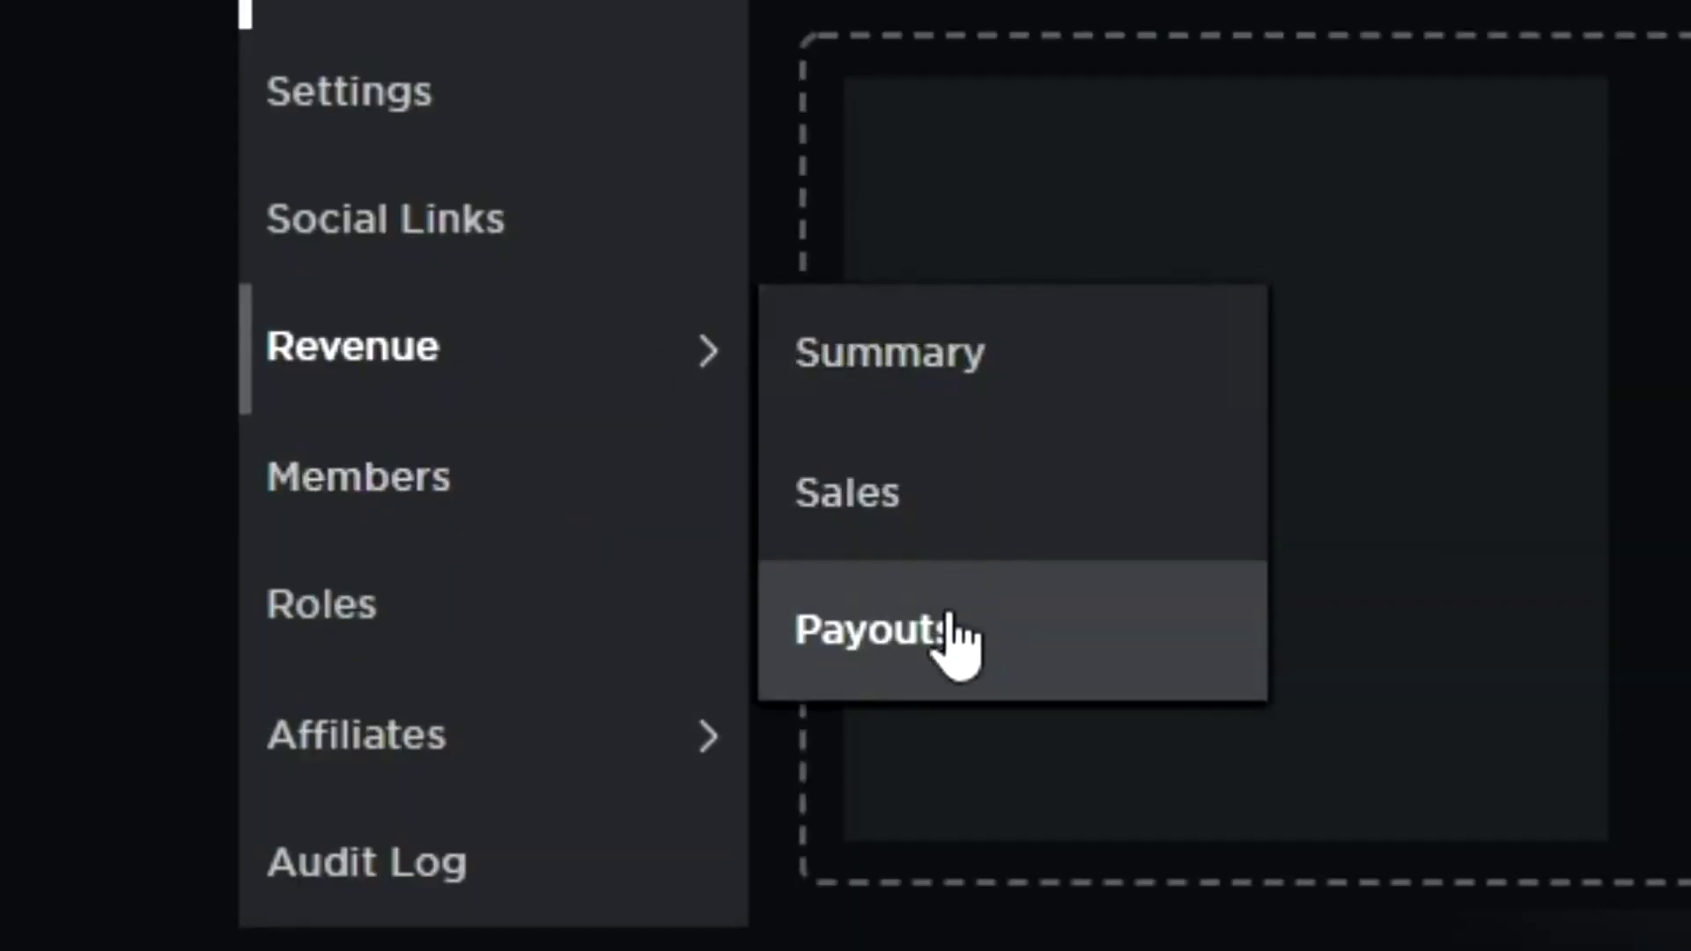
pyautogui.click(934, 639)
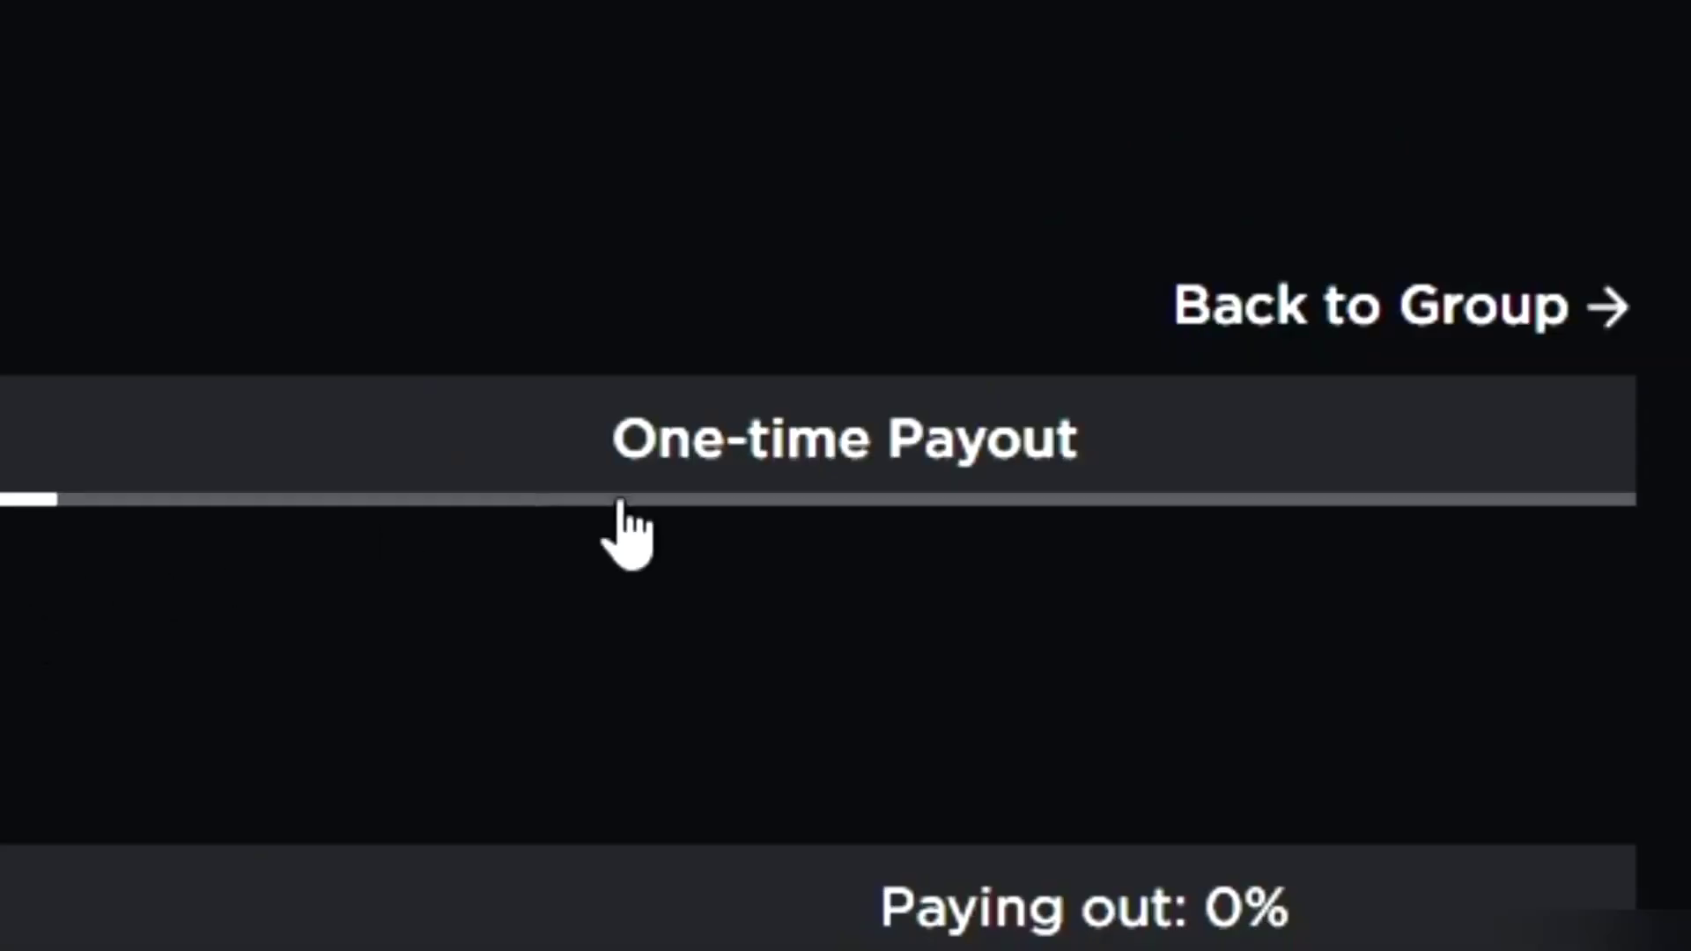
pyautogui.click(834, 492)
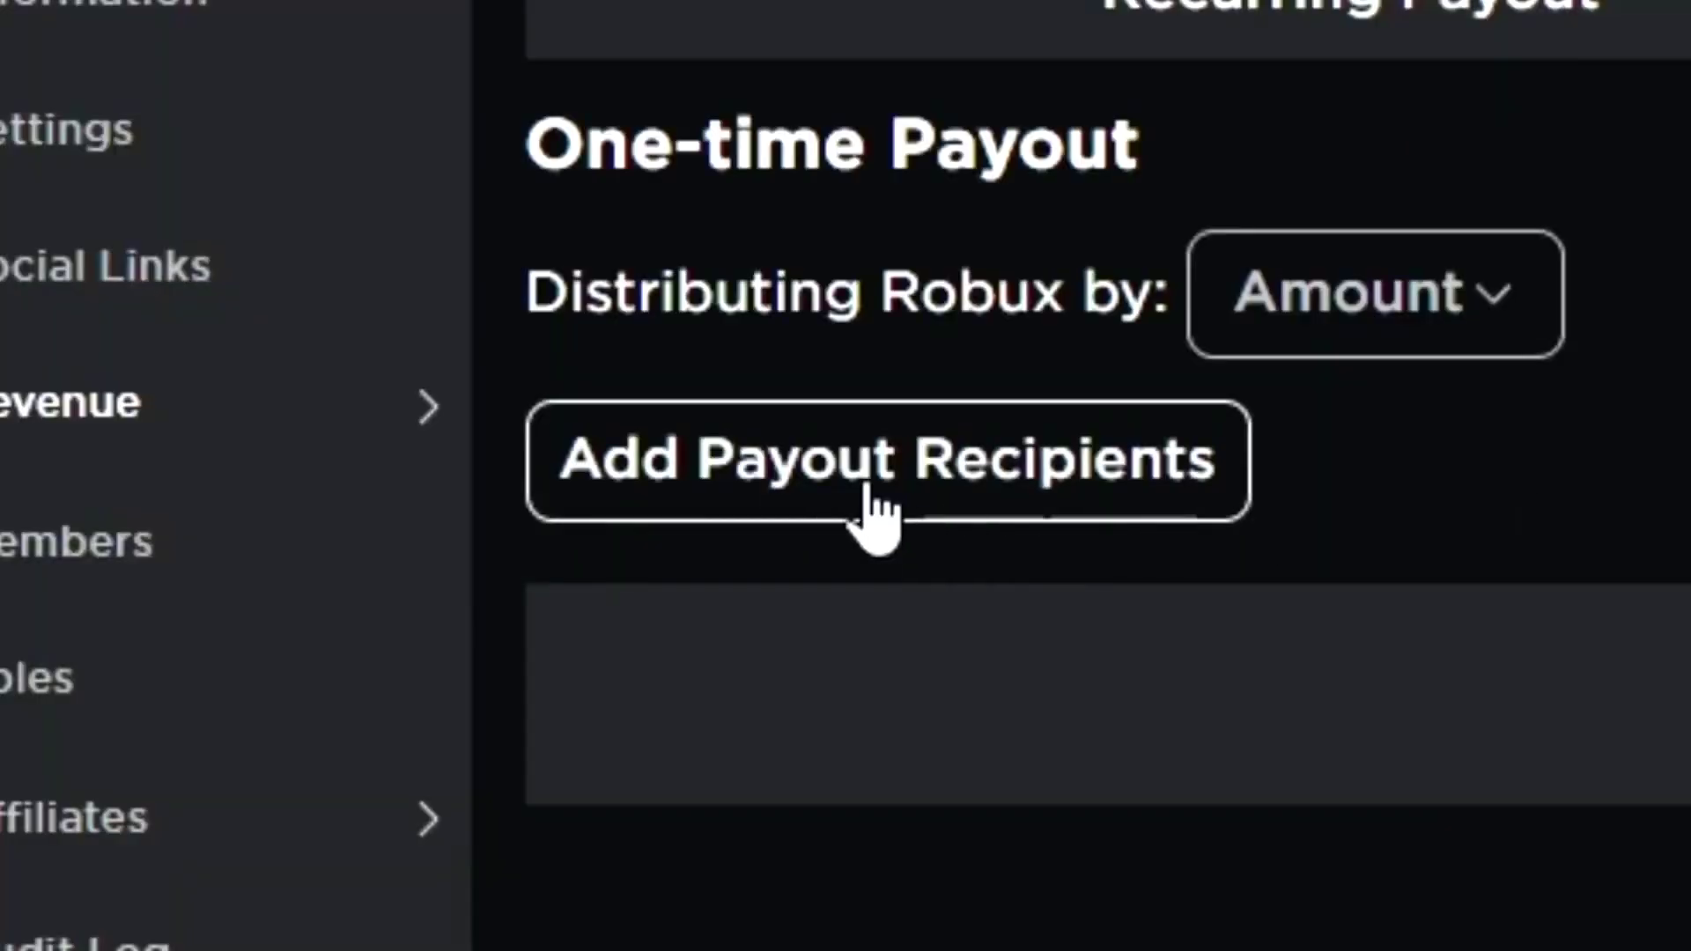
pyautogui.click(863, 489)
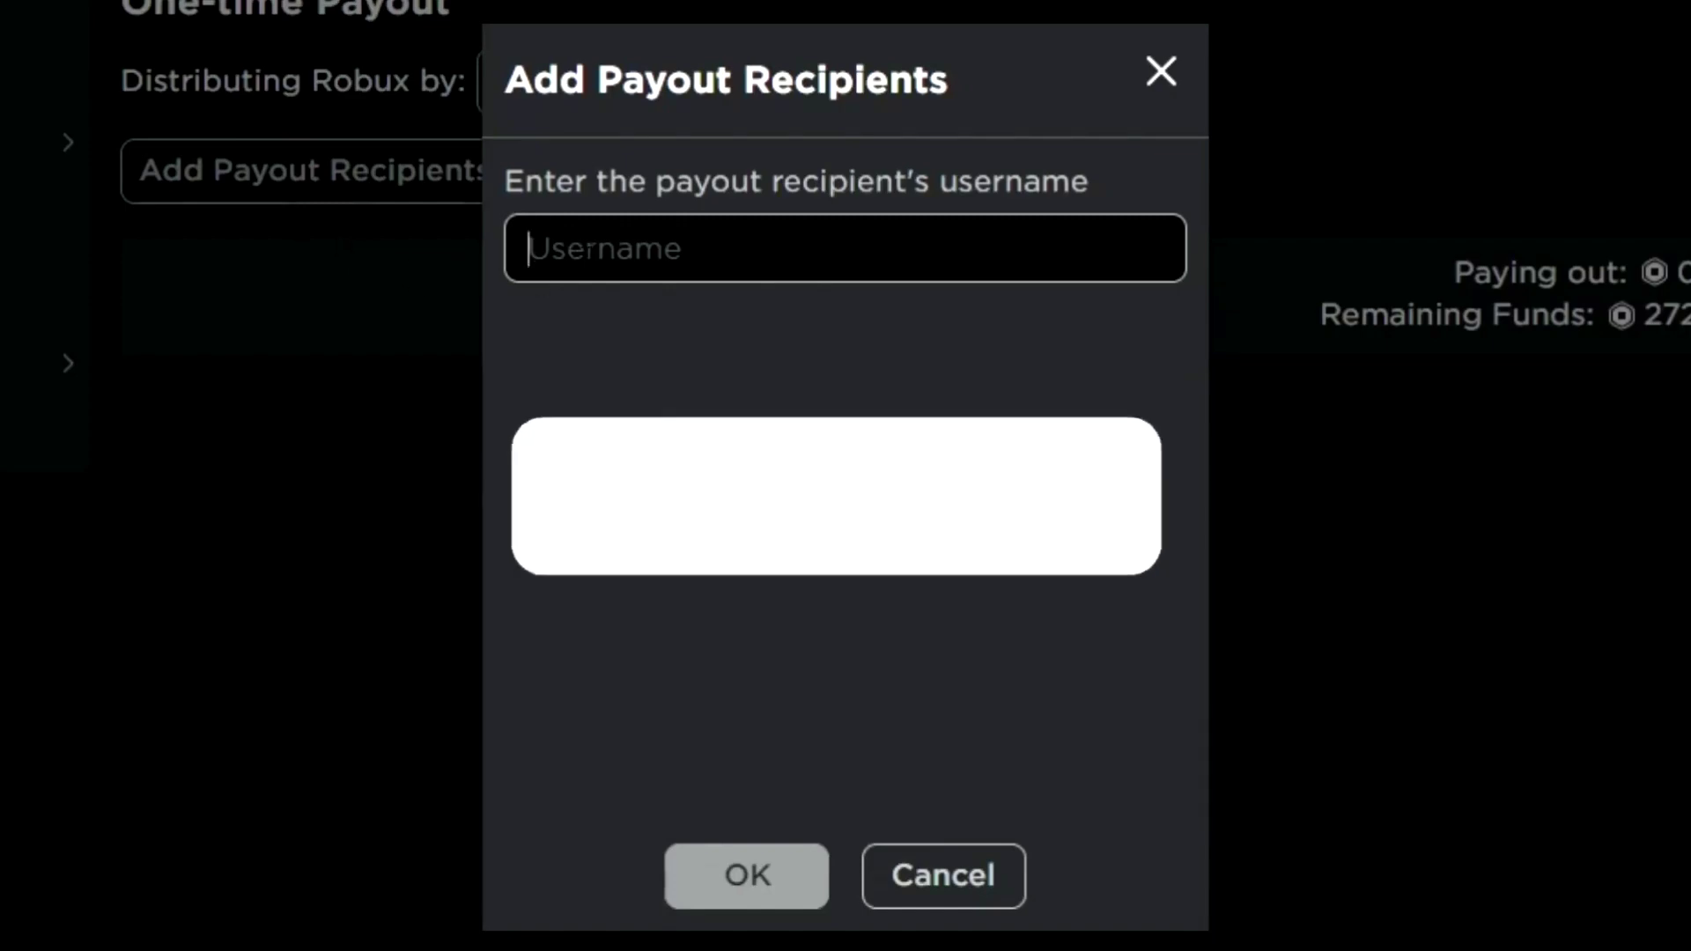
pyautogui.write('yor')
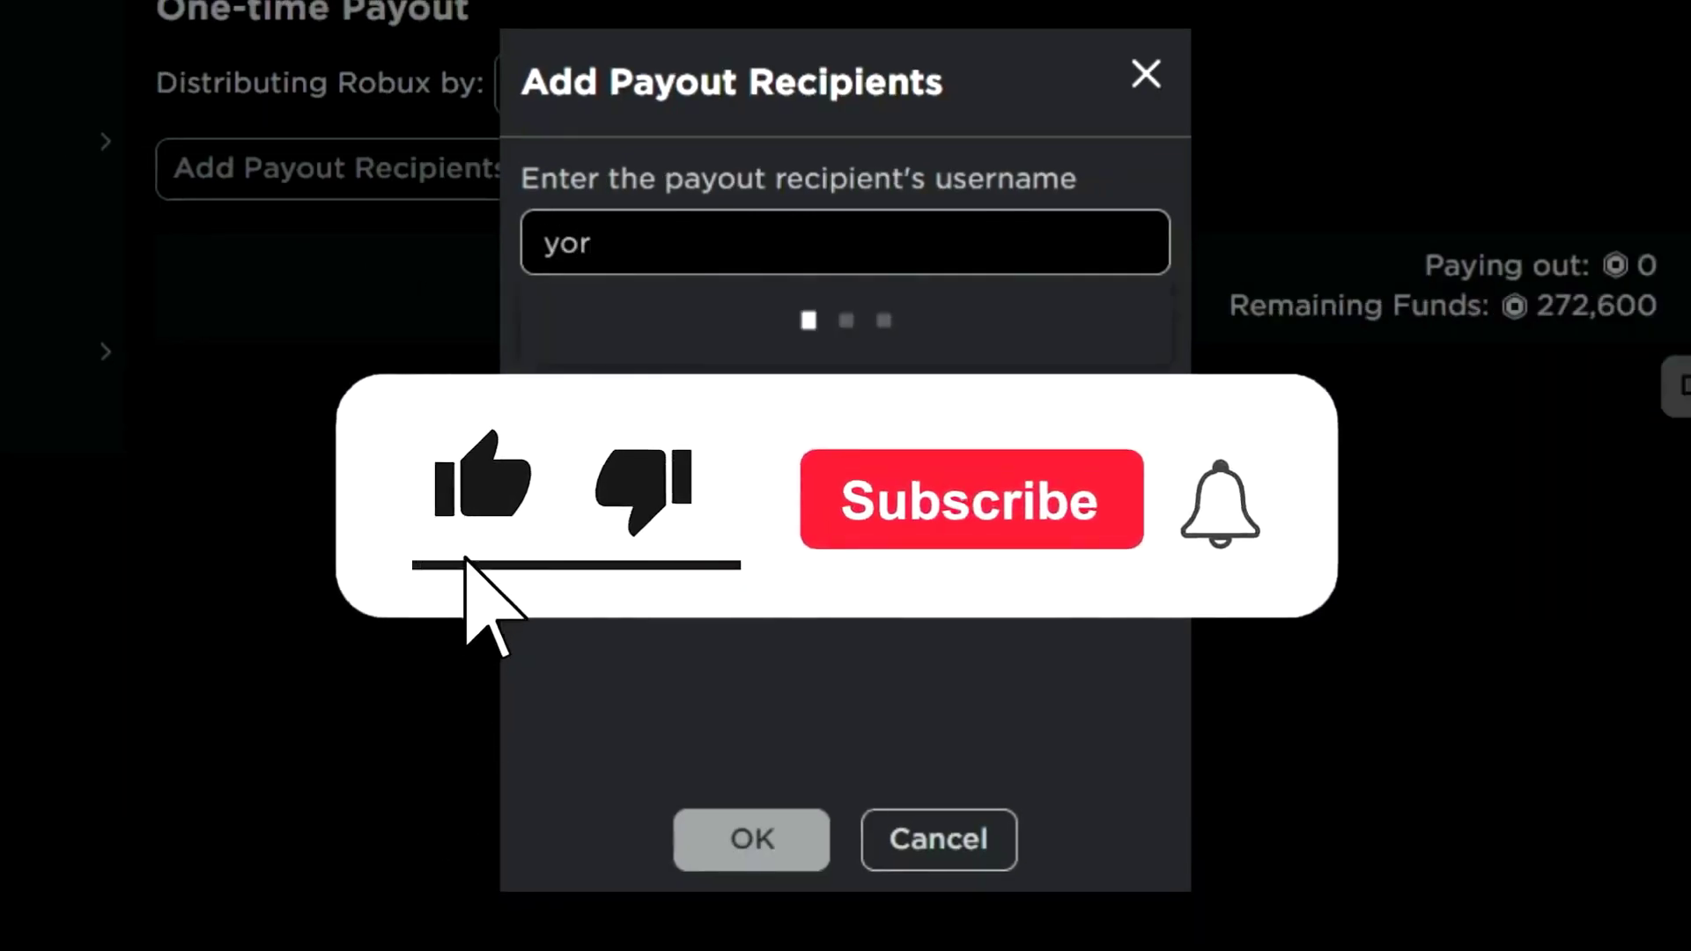
pyautogui.write('ben123456789')
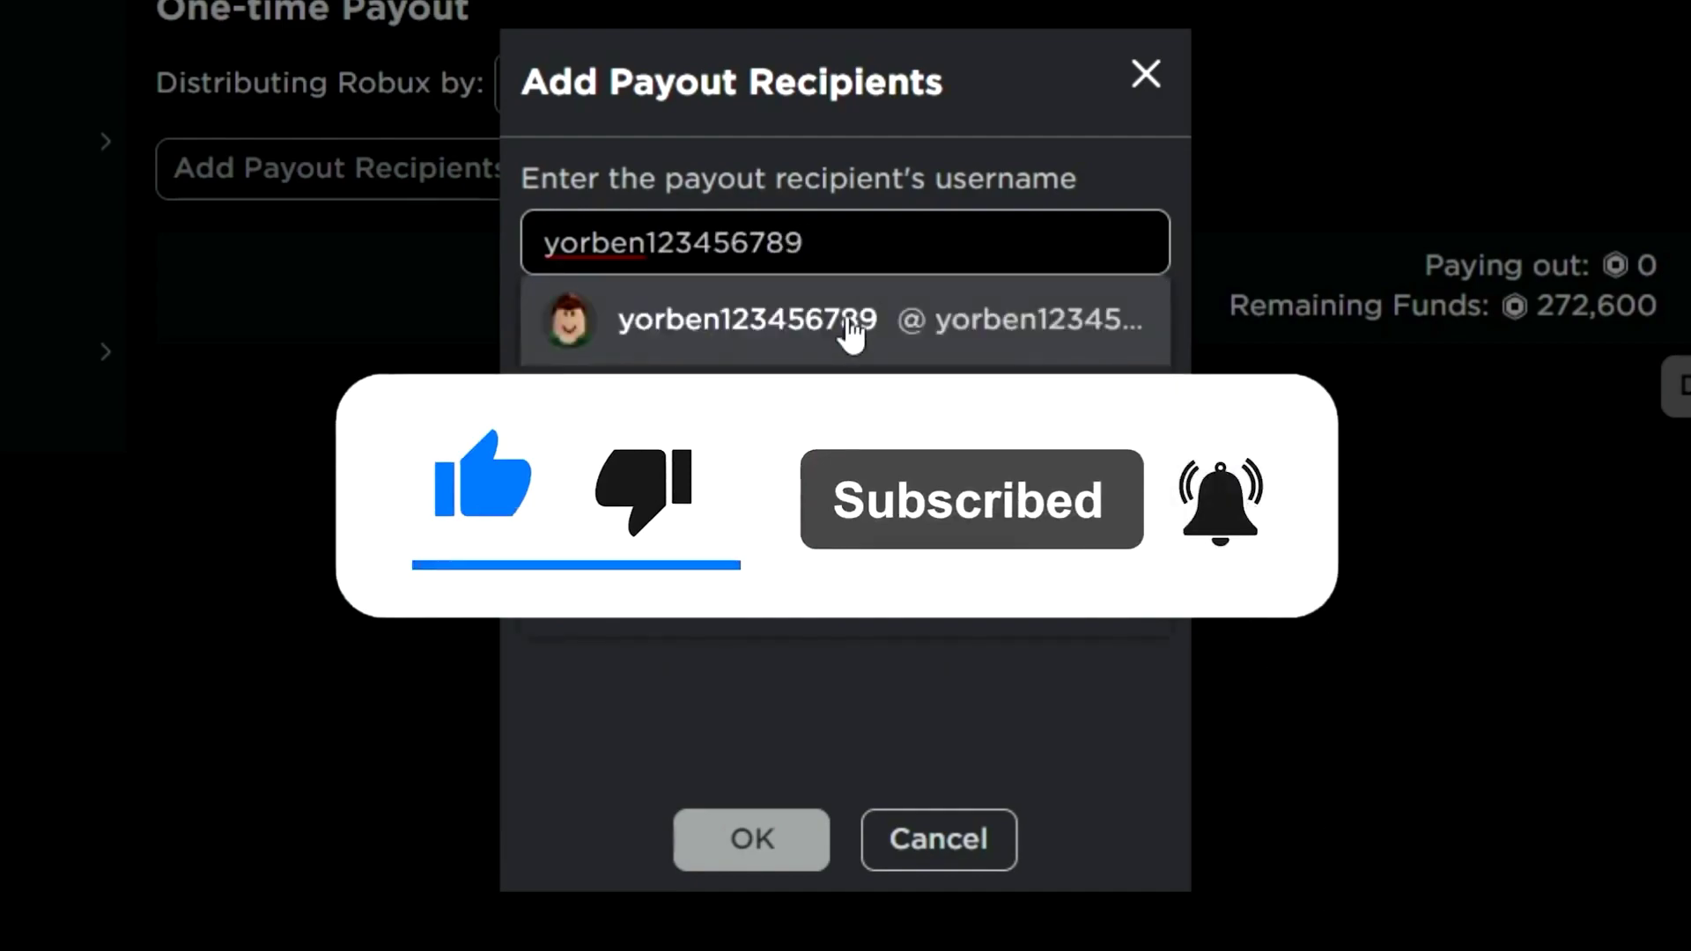
pyautogui.click(859, 322)
pyautogui.click(771, 837)
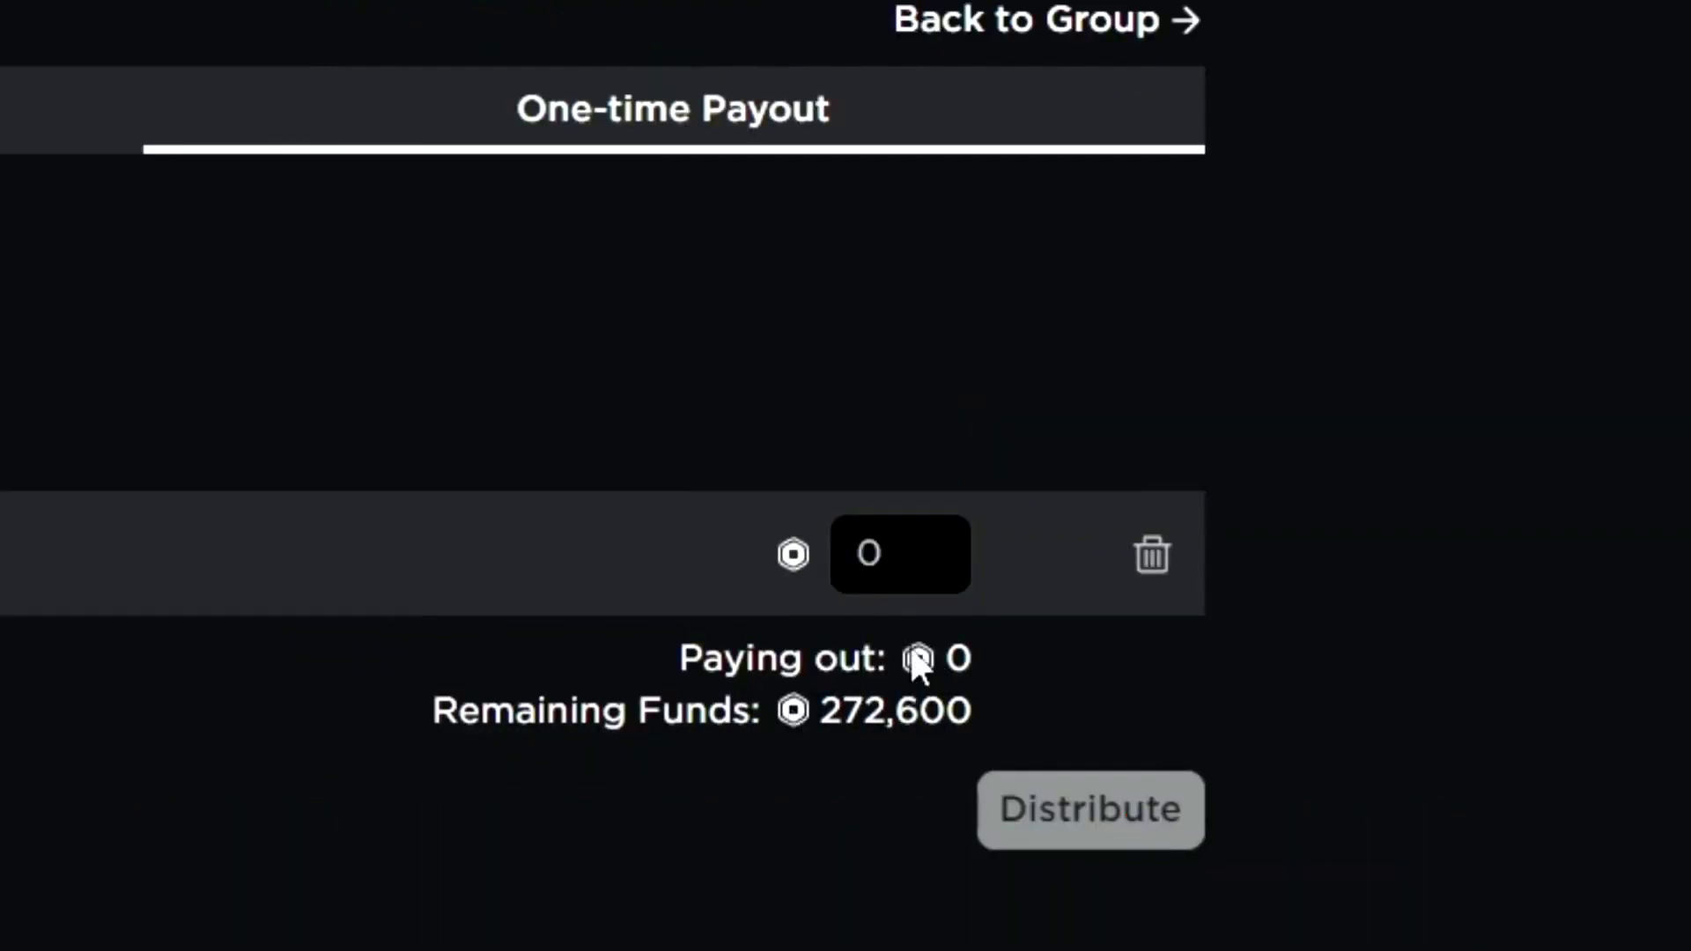
# Distribute 1000 Robux to the recipient, then search Windows for advanced settings
pyautogui.click(900, 553)
pyautogui.click(1090, 808)
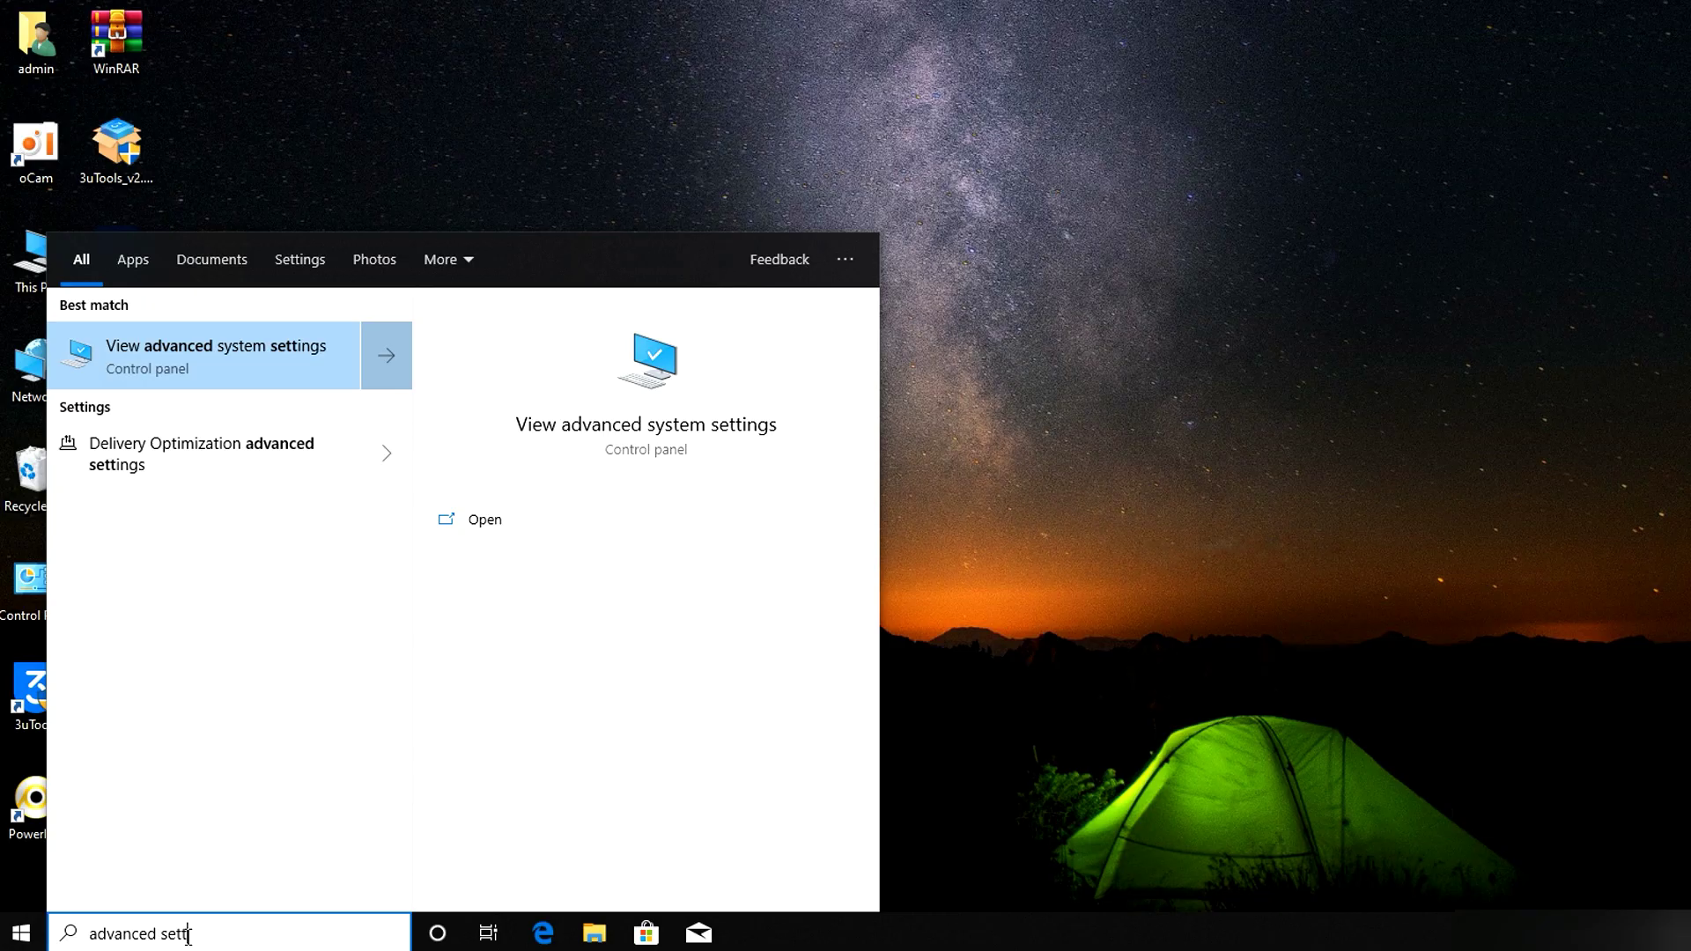
pyautogui.write('ings')
# Open View advanced system settings and drag System Properties down and to the left
pyautogui.click(266, 364)
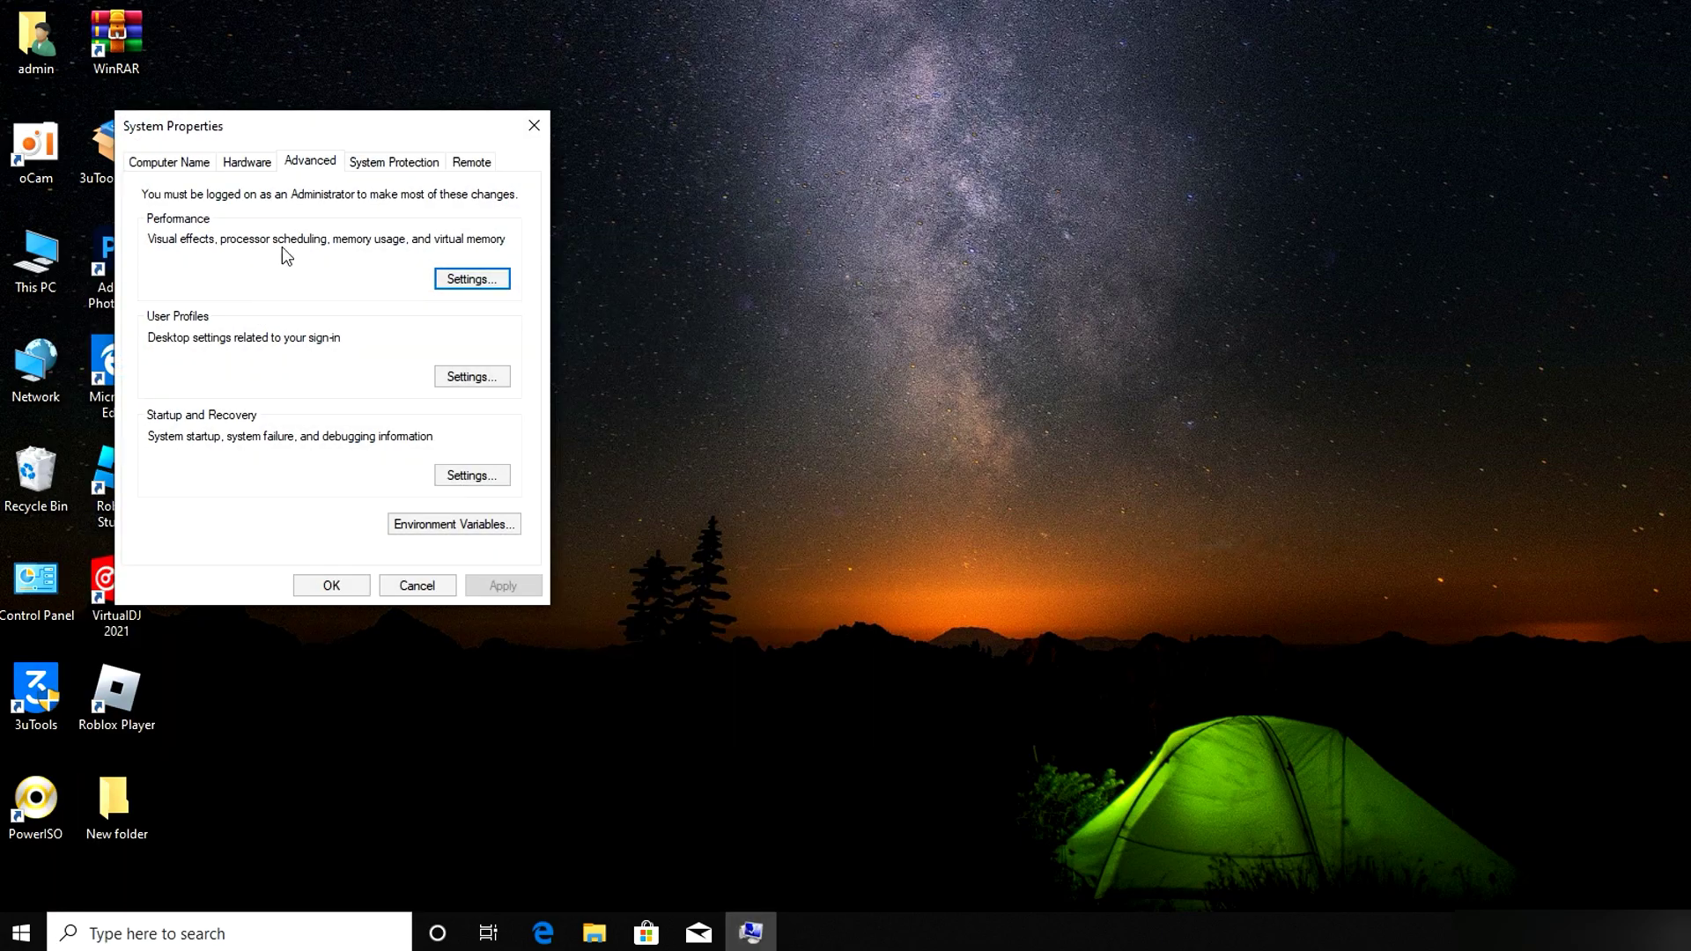
pyautogui.moveTo(297, 123); pyautogui.dragTo(249, 220)
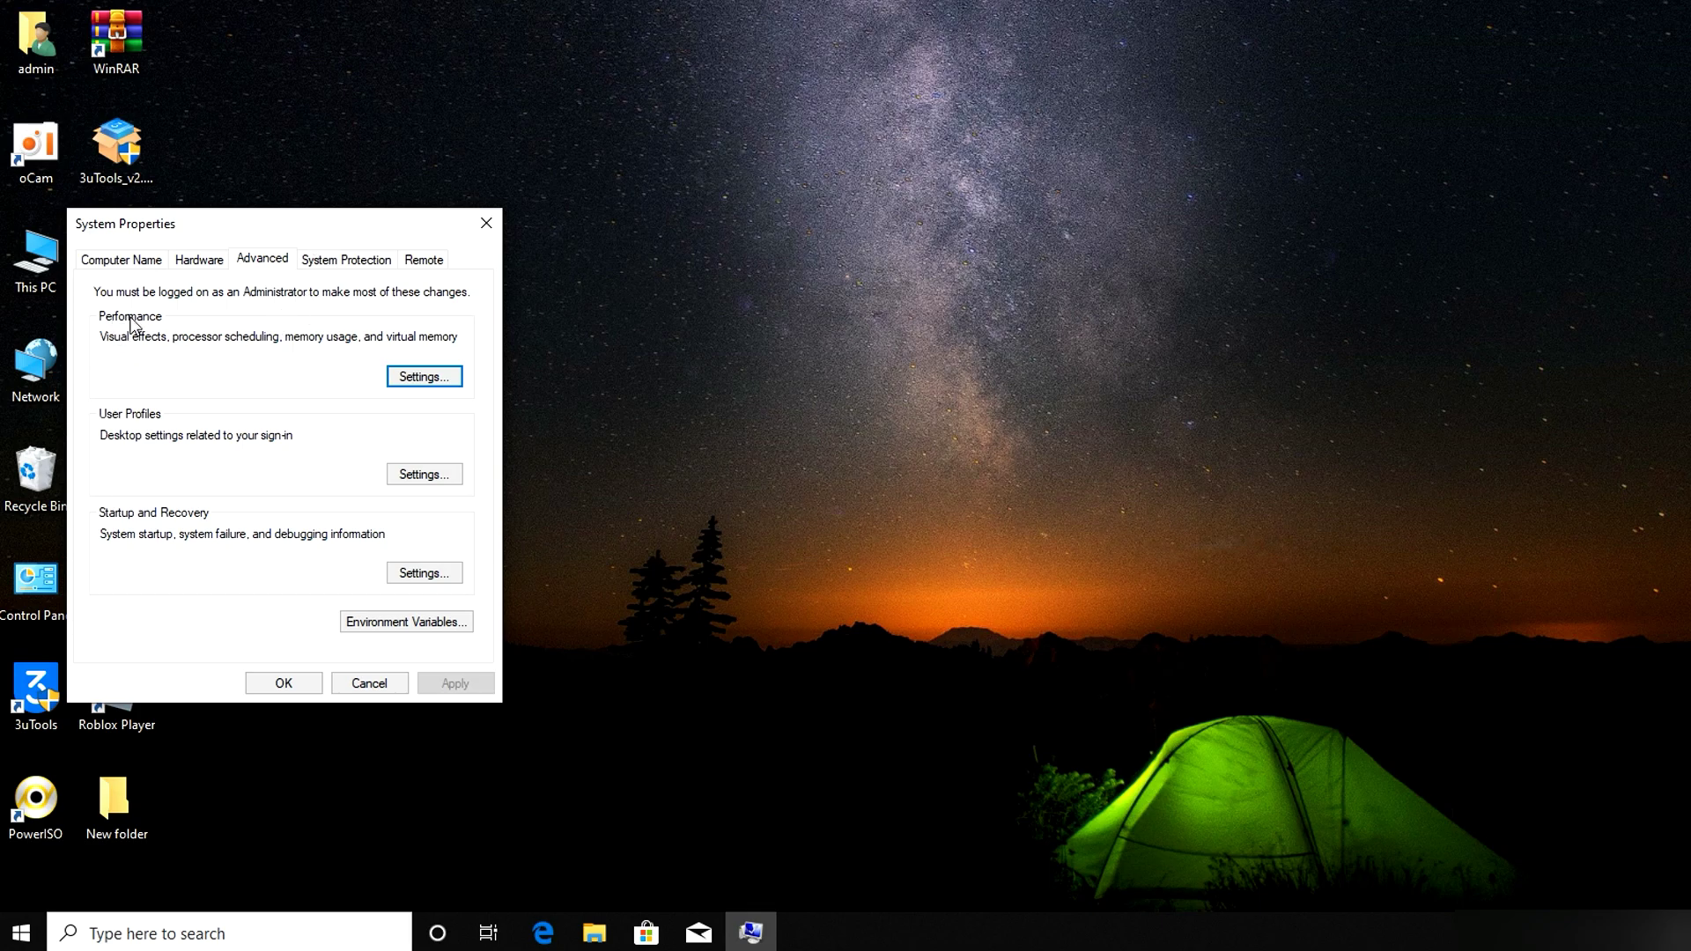
# Show the Advanced tab of Performance Options, listing the 704 MB total paging file
pyautogui.click(427, 378)
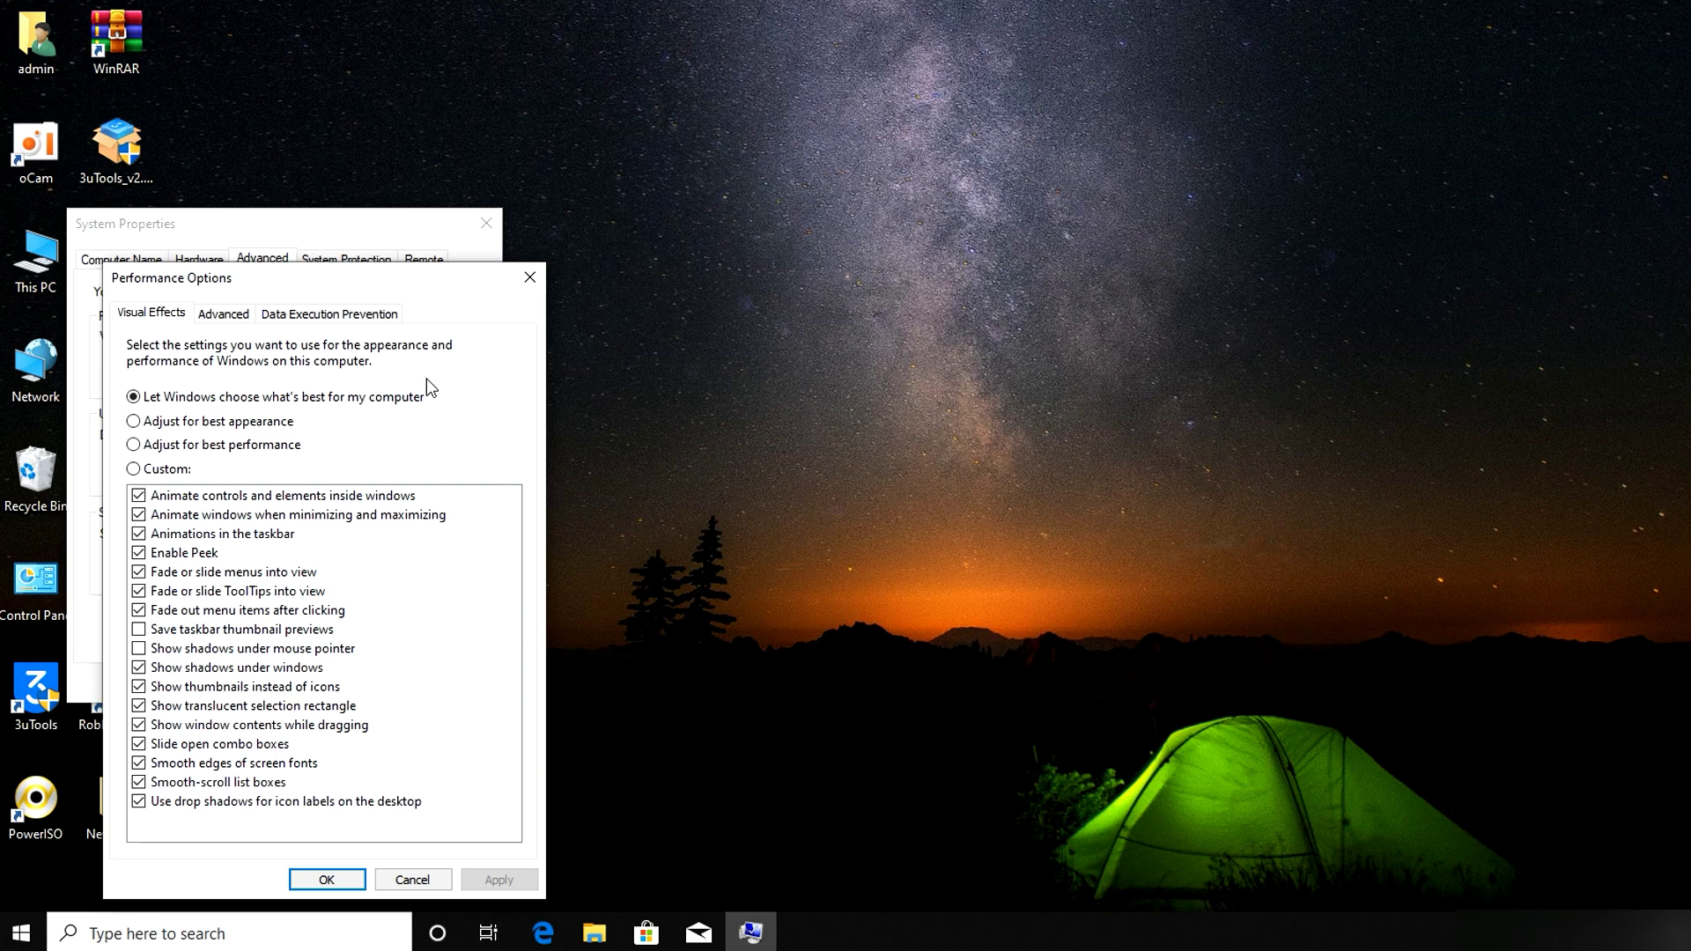
pyautogui.click(231, 317)
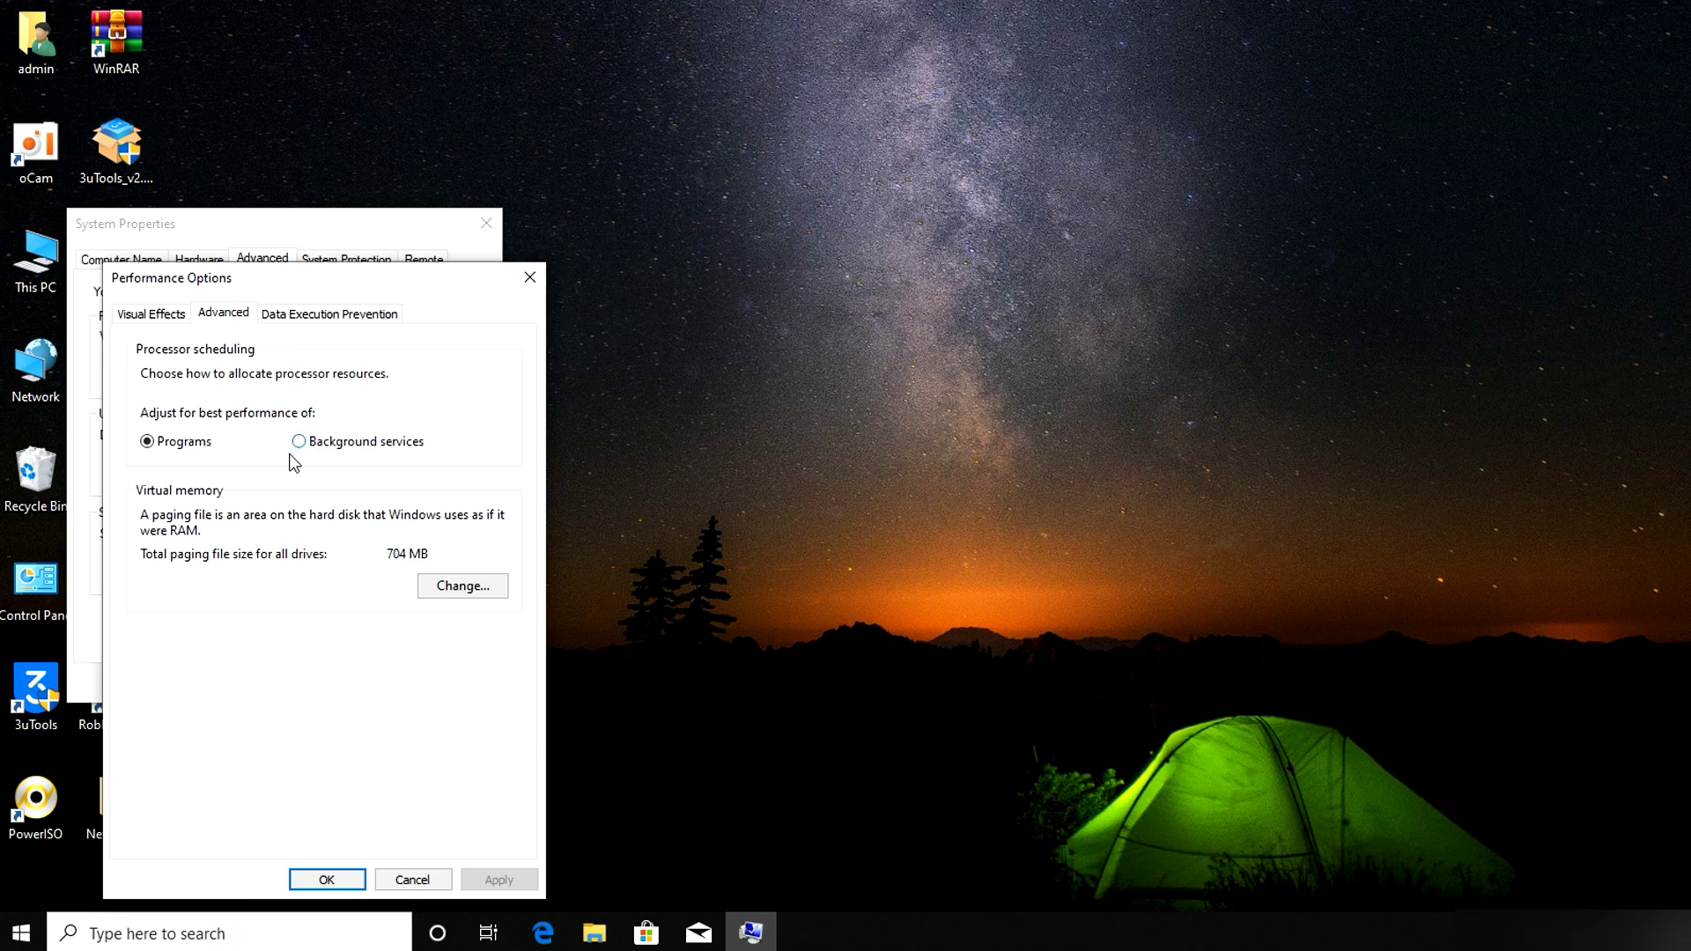
# In Virtual Memory, disable automatic management and give C: a custom 1024 MB initial size
pyautogui.click(443, 591)
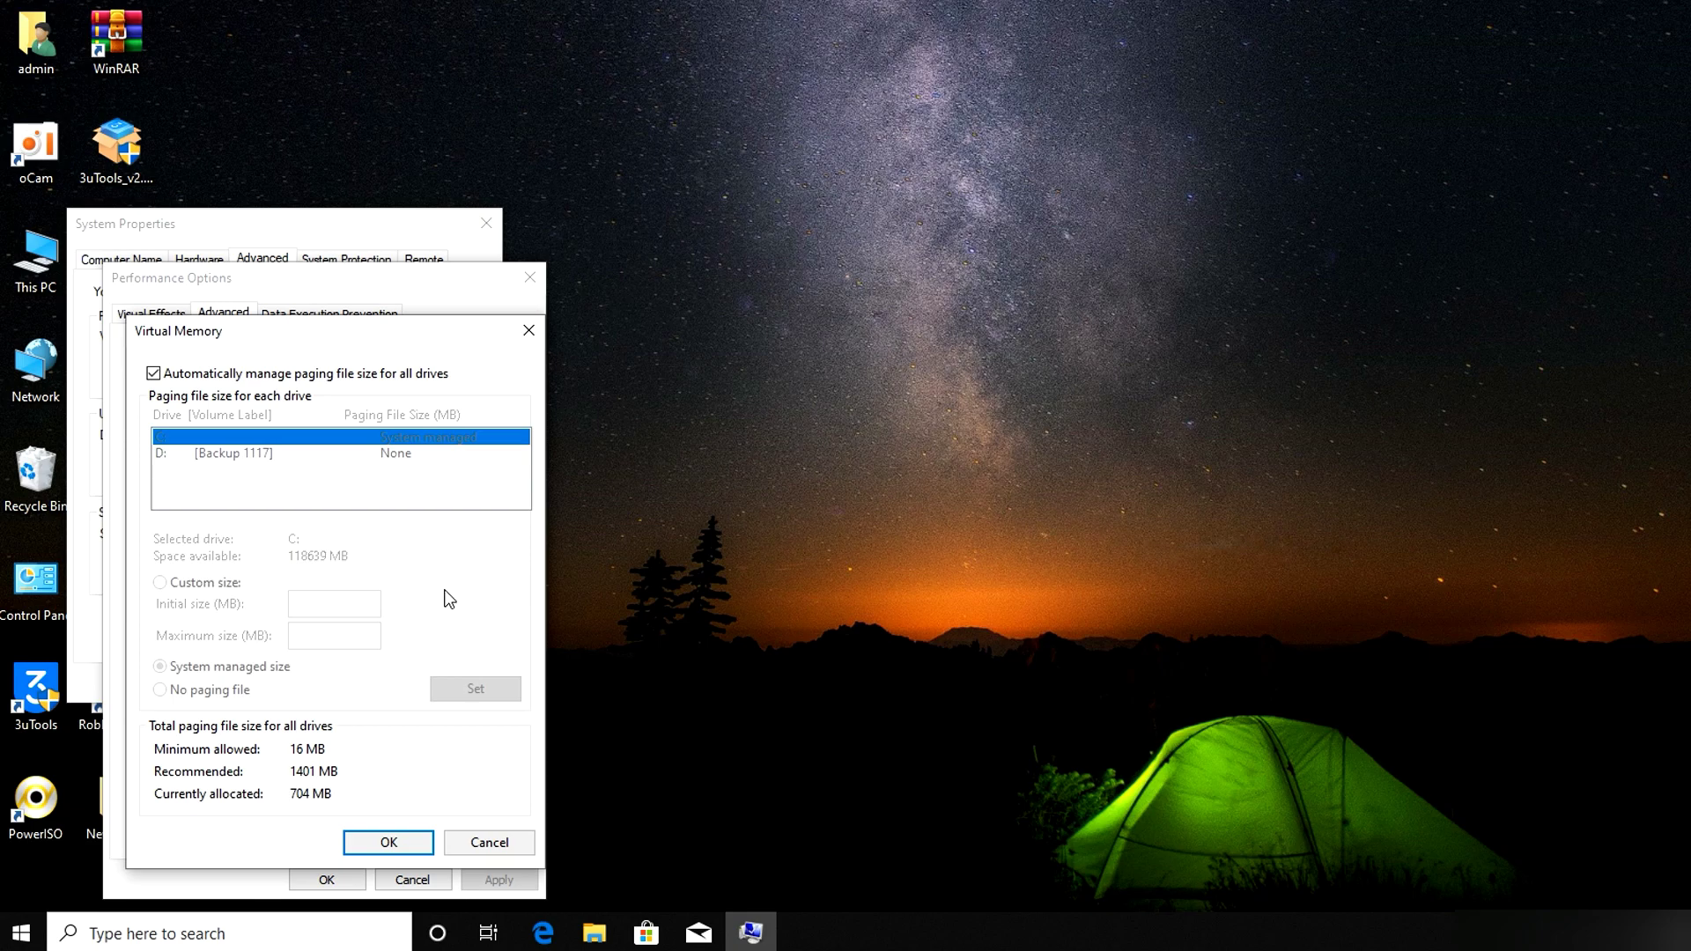
pyautogui.click(154, 374)
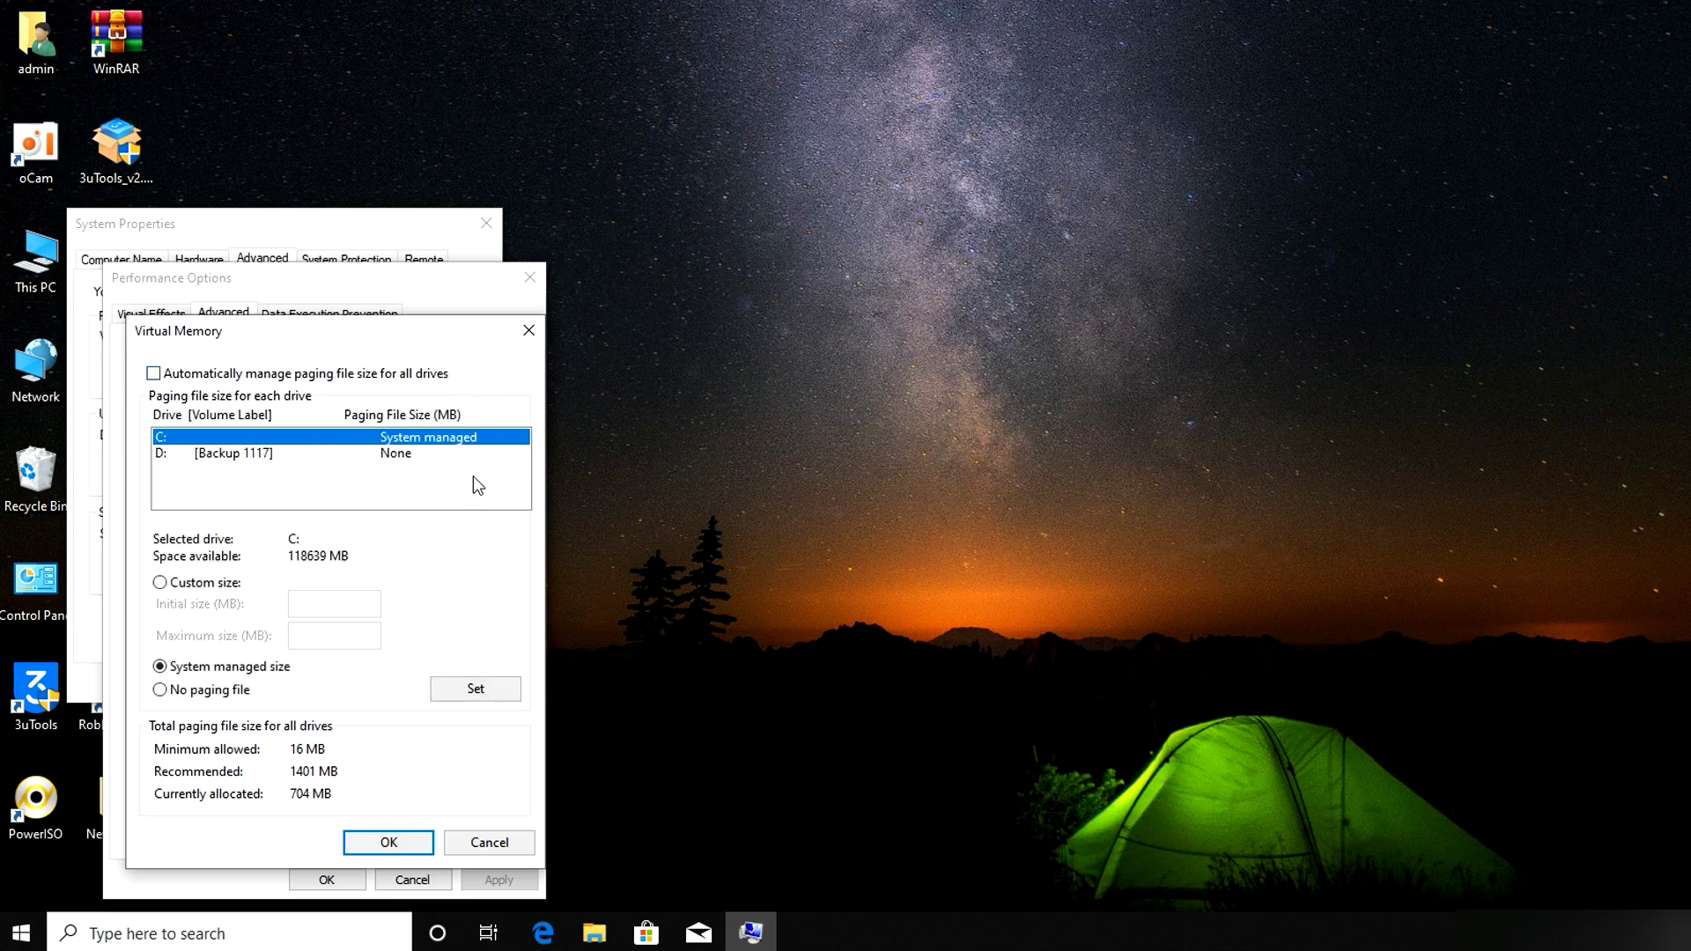
pyautogui.click(160, 583)
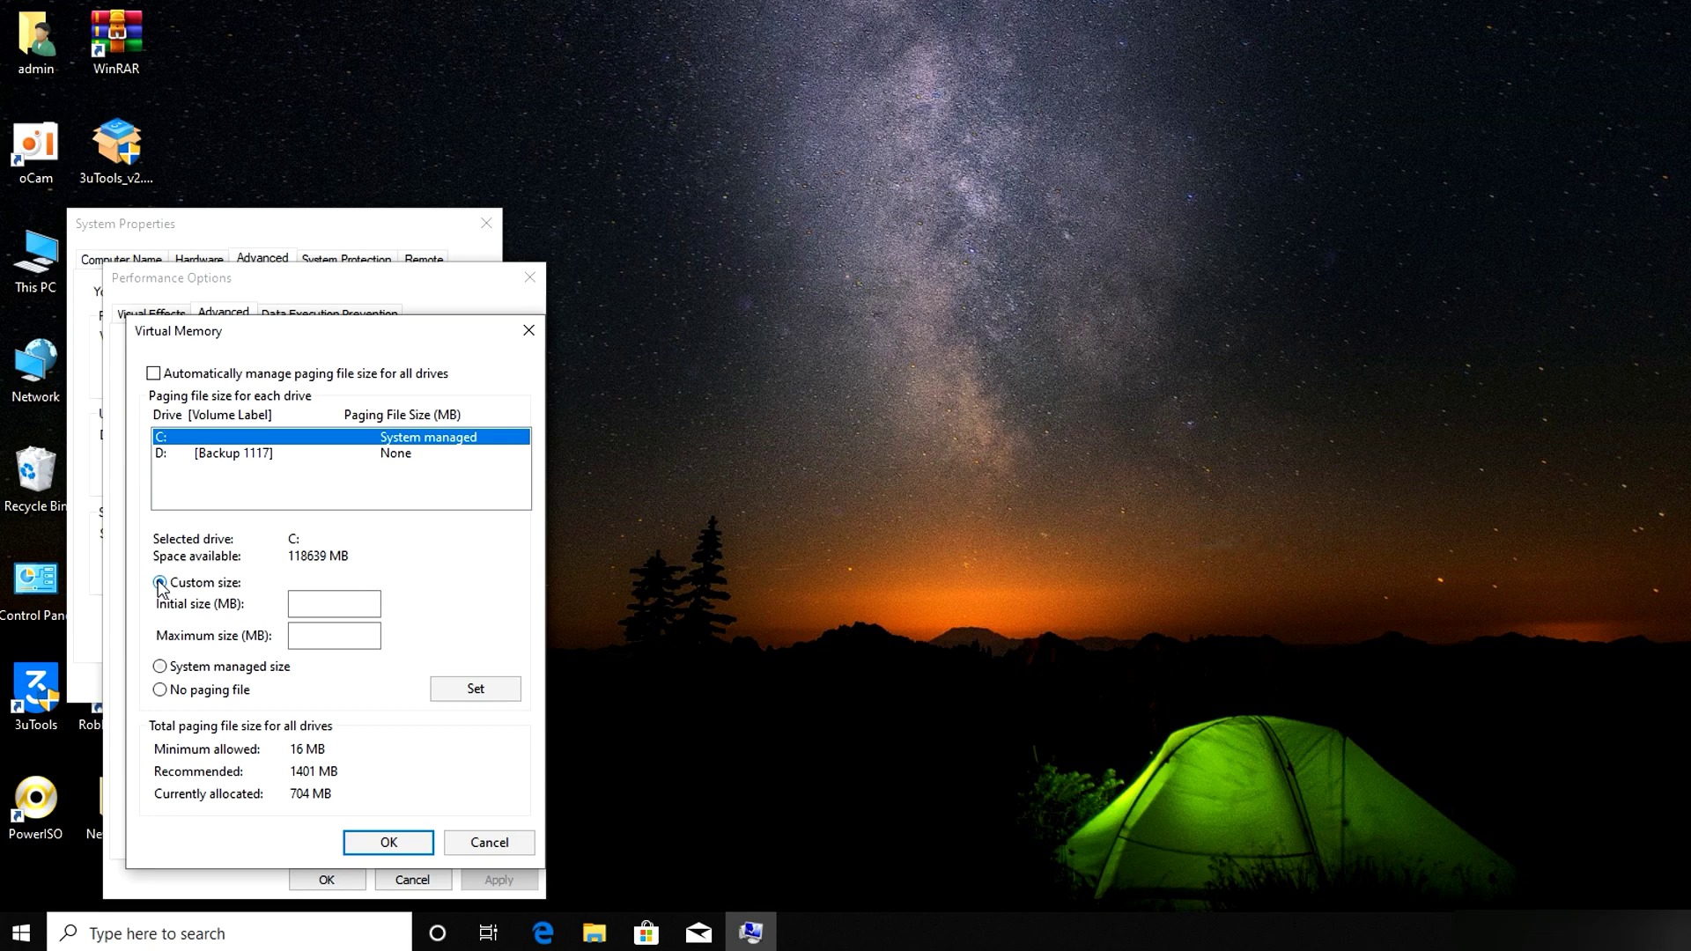
pyautogui.click(318, 603)
pyautogui.write('1')
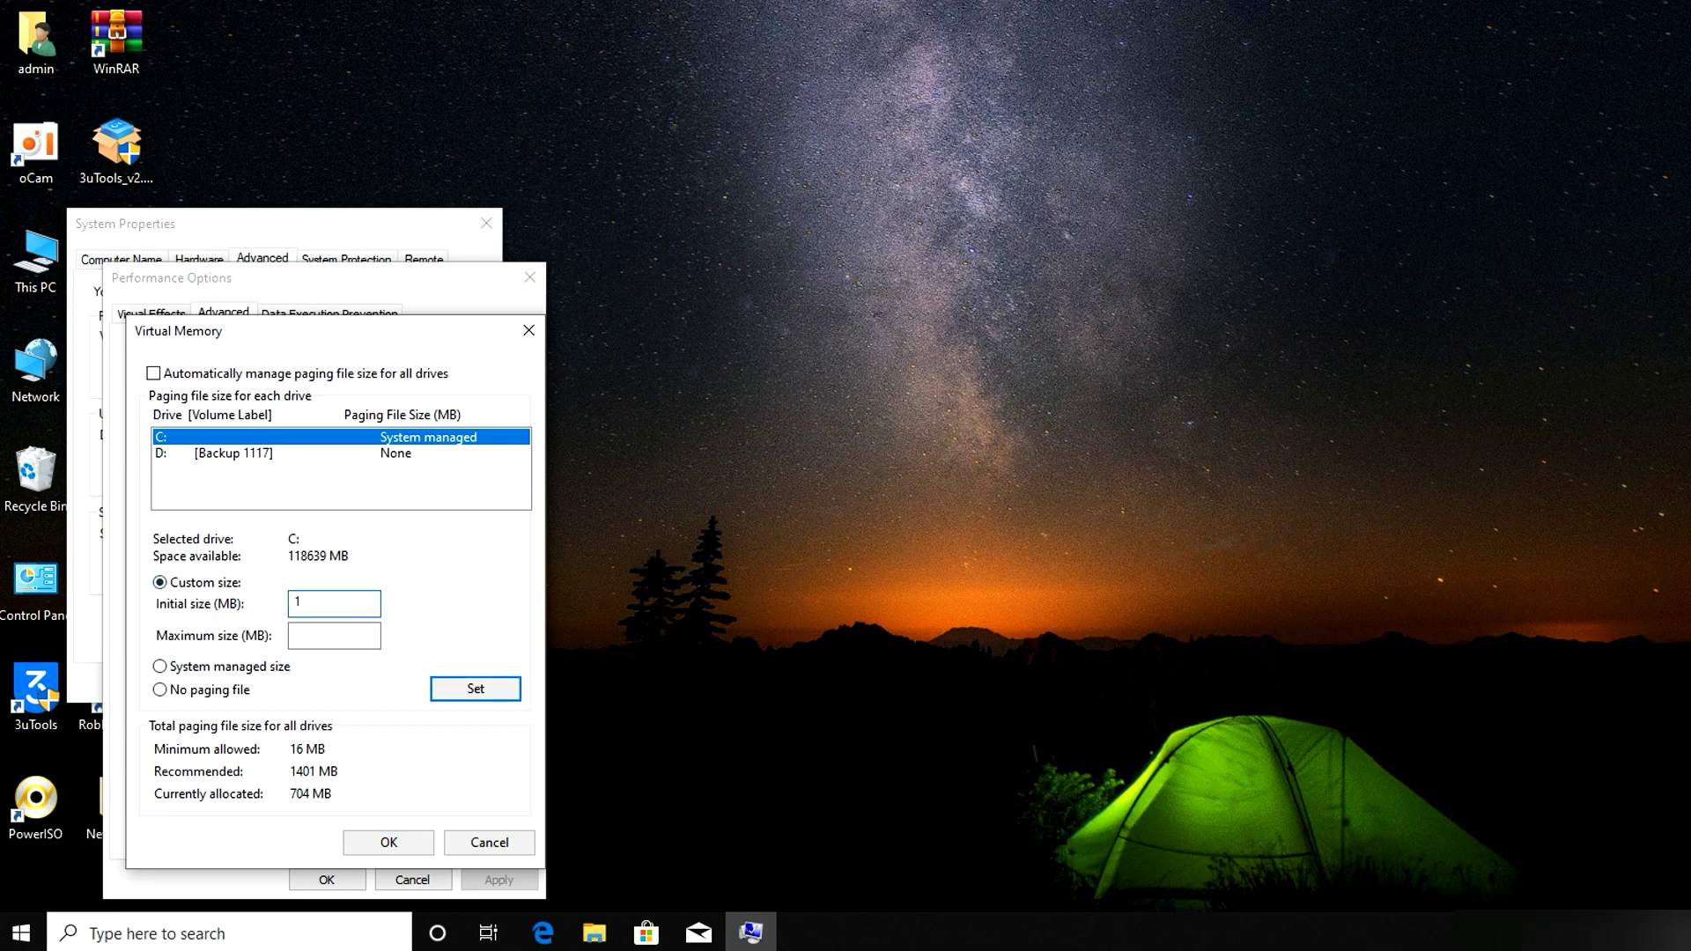
pyautogui.write('024')
pyautogui.click(38, 936)
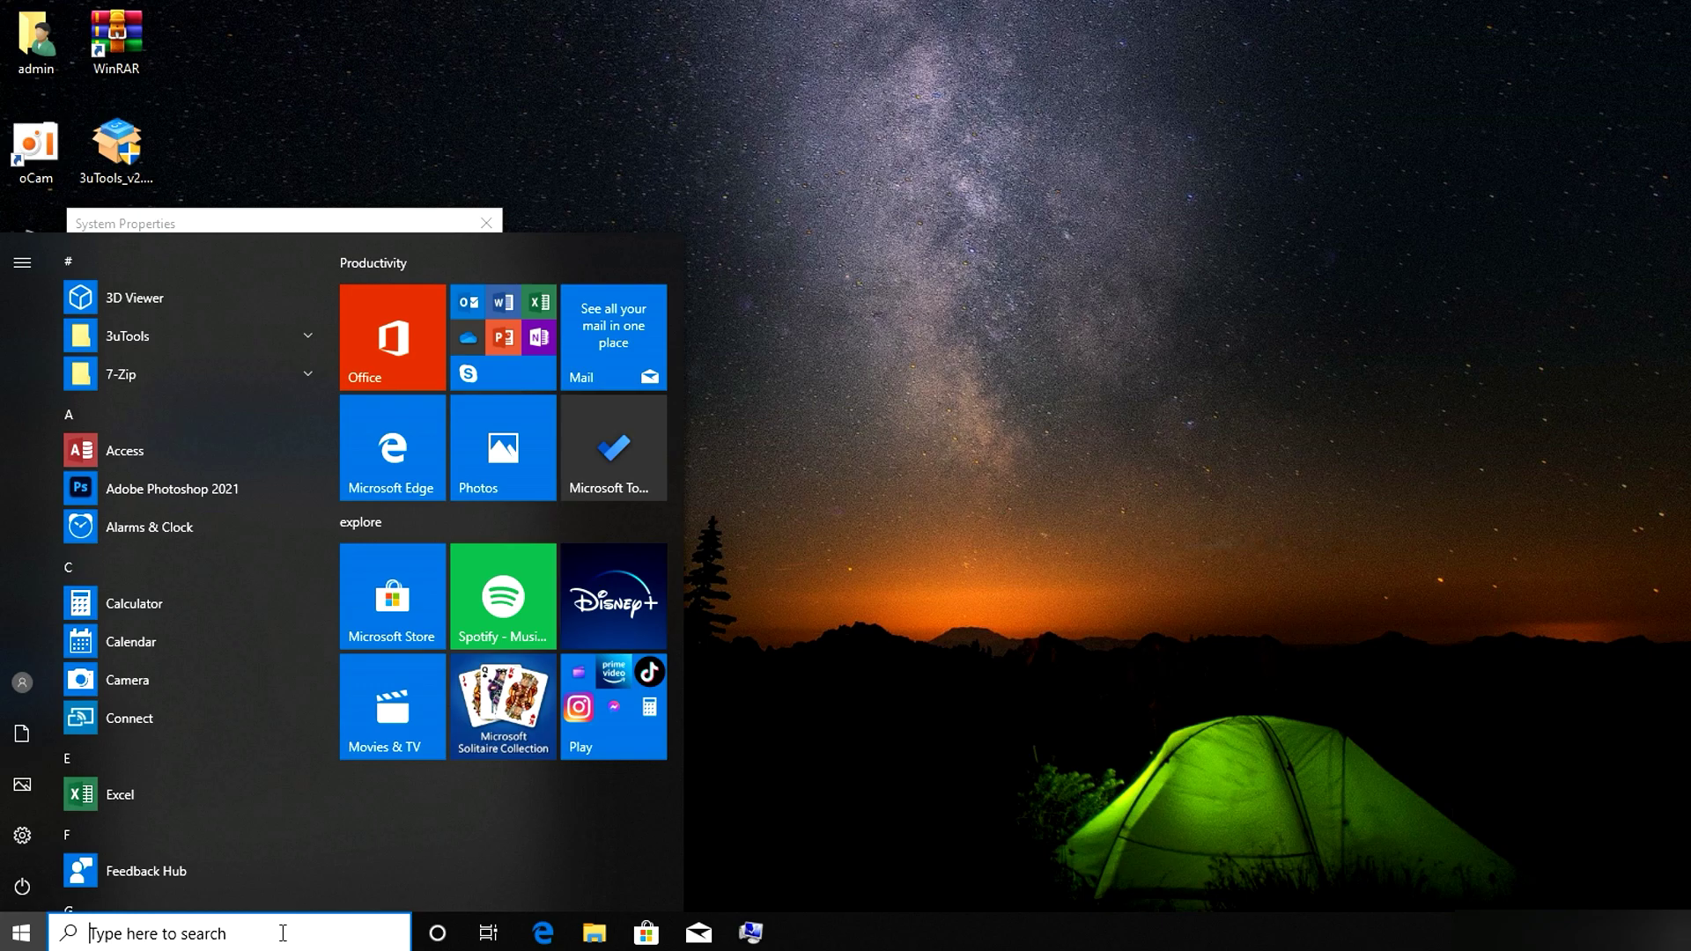
pyautogui.write('run')
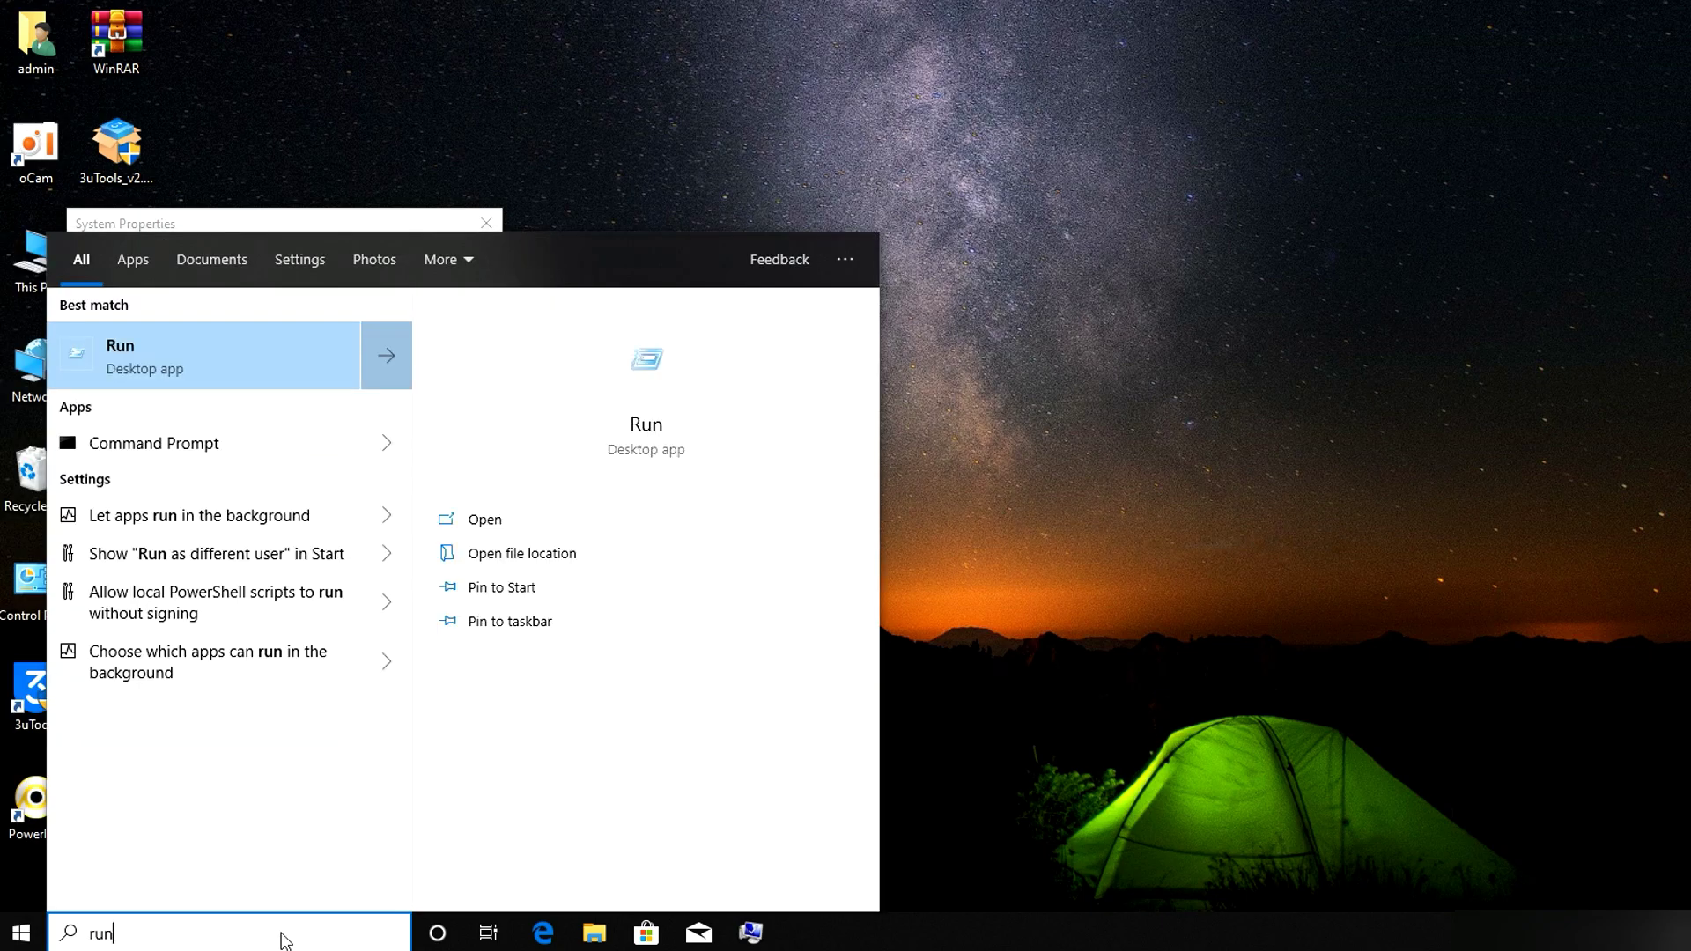
pyautogui.click(173, 344)
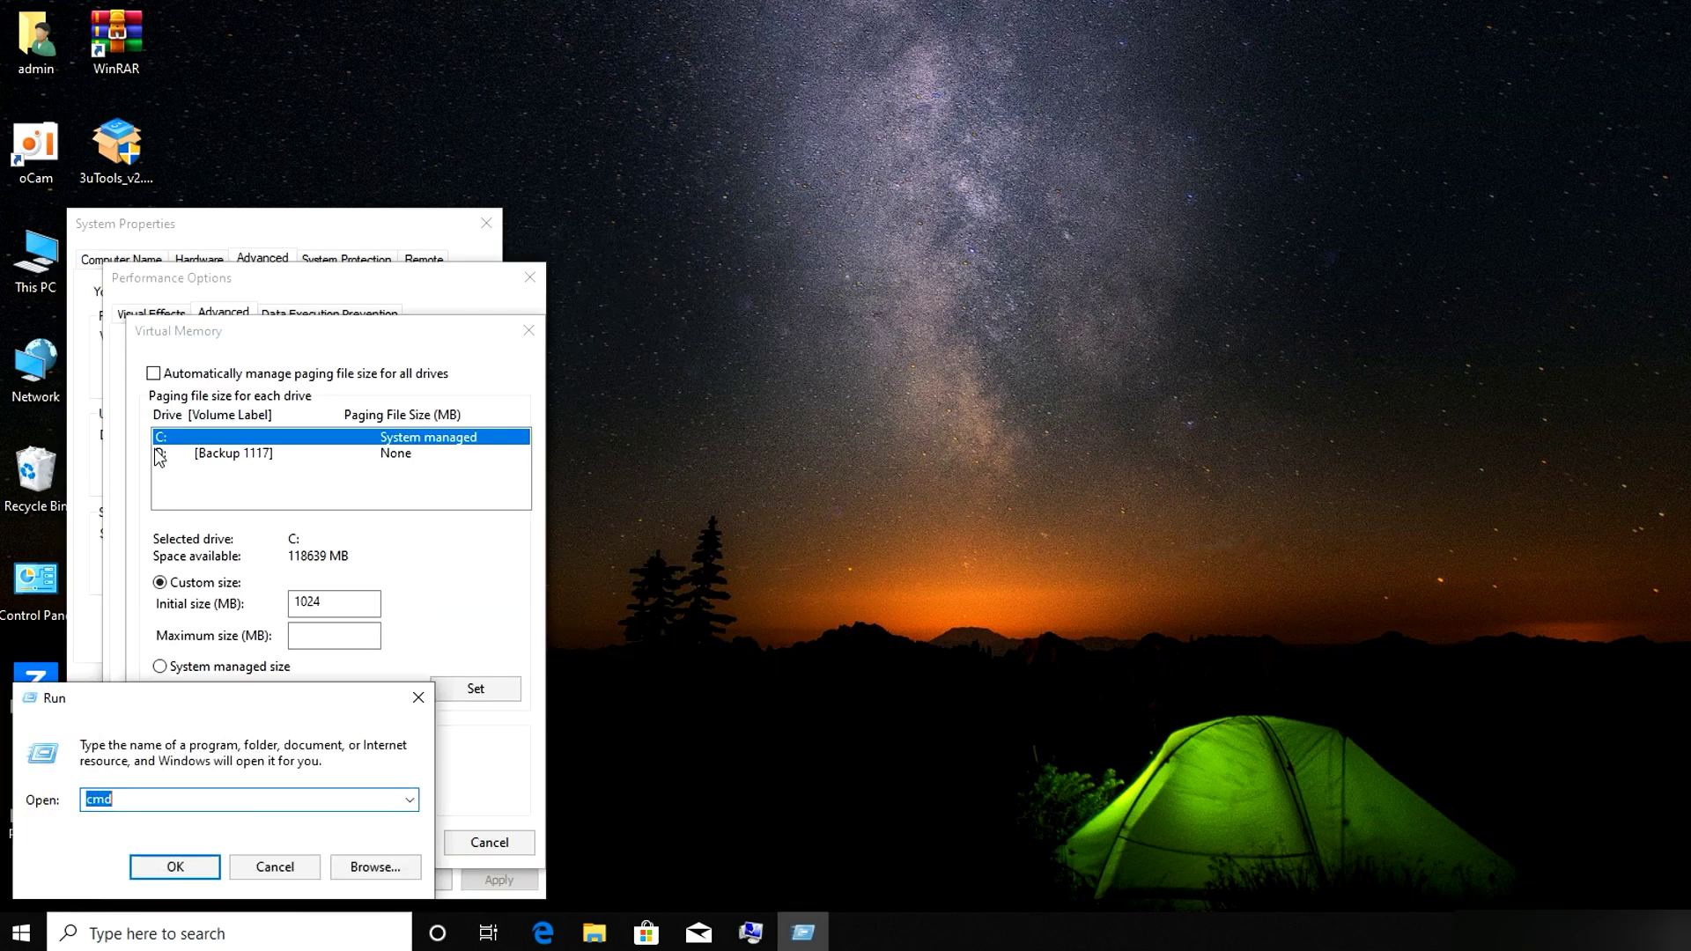
pyautogui.write('dx')
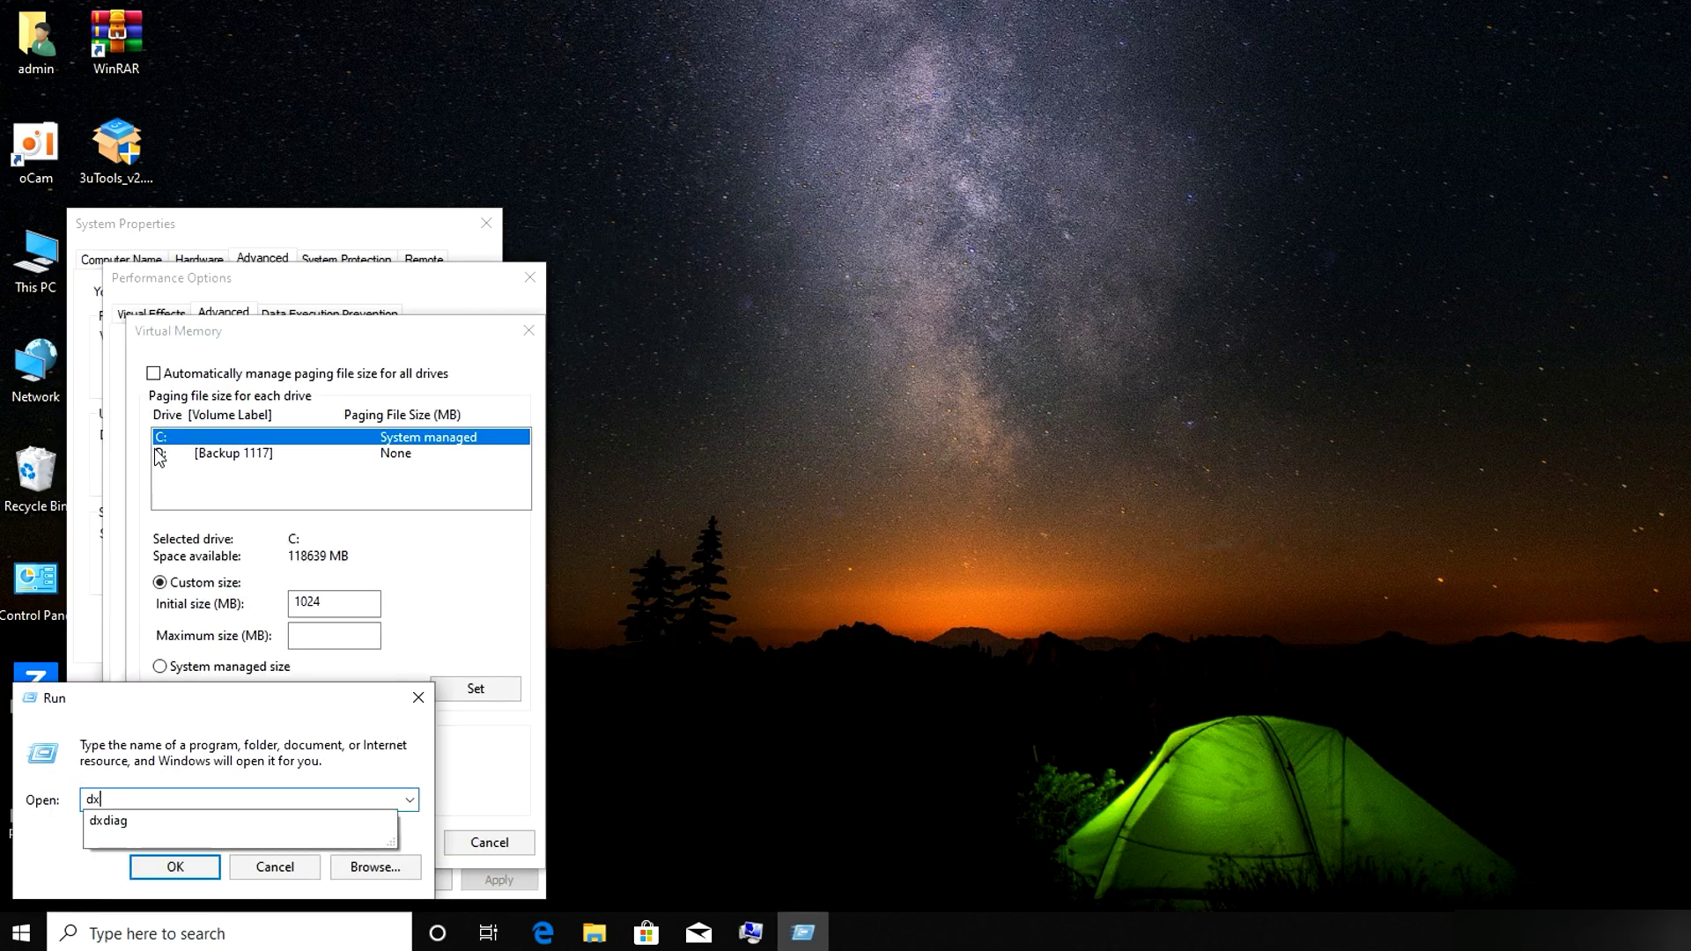
pyautogui.write('diag')
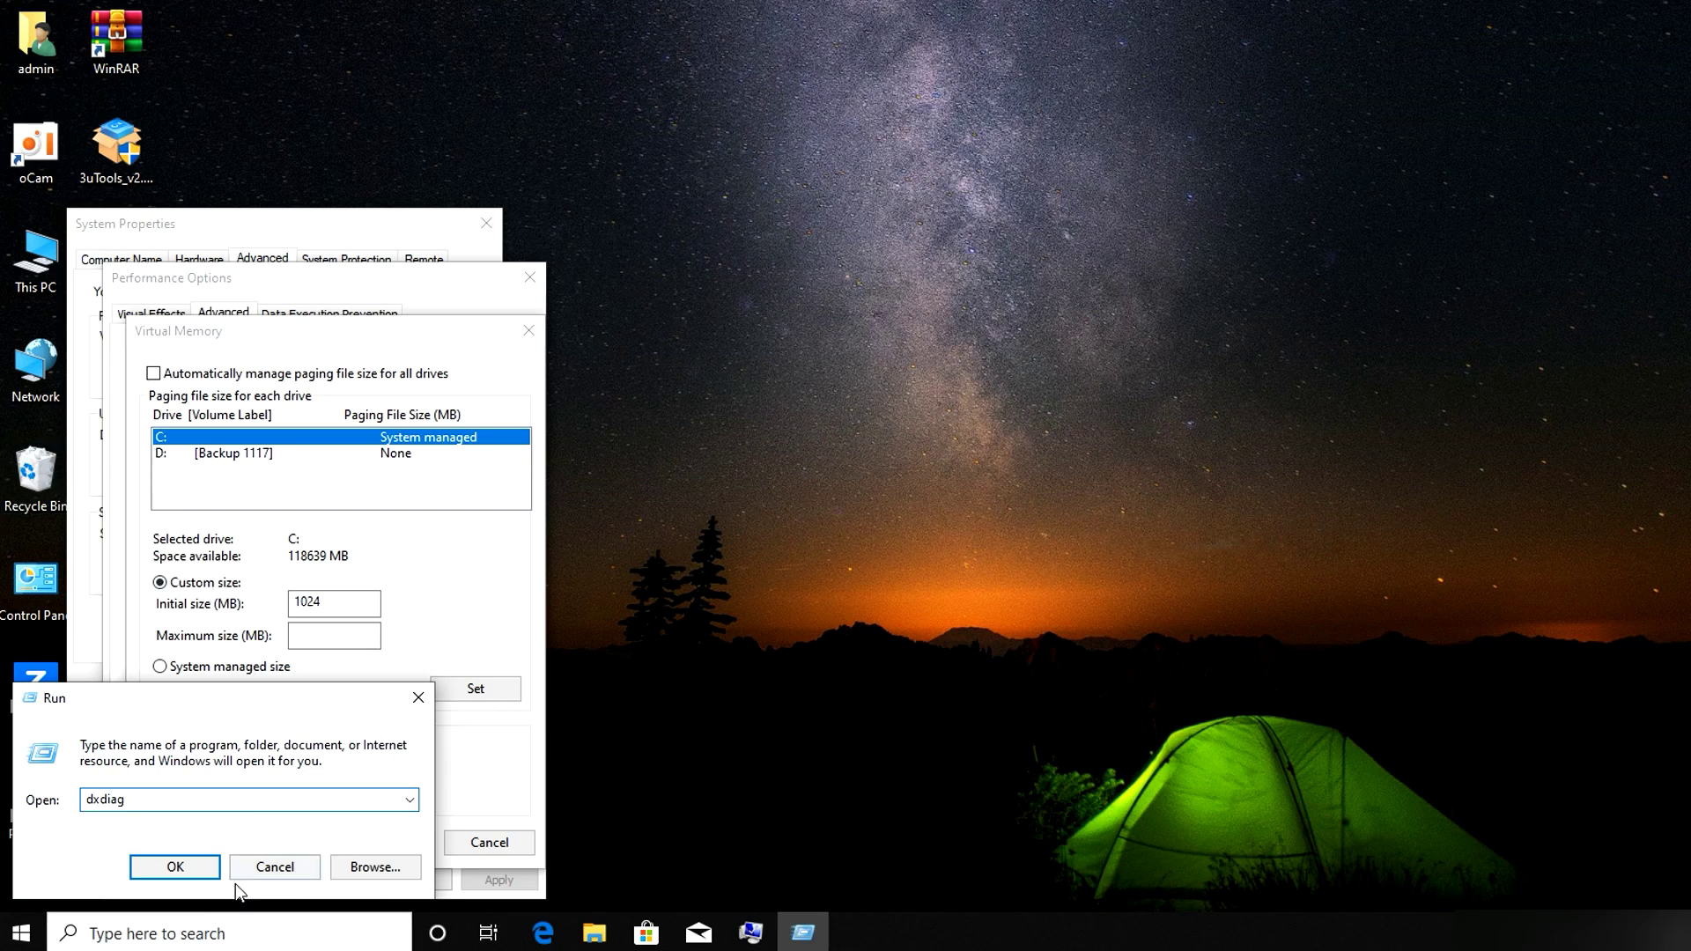
pyautogui.press('Left')
pyautogui.press('Left')
pyautogui.press('Left')
pyautogui.press('Left')
pyautogui.press('BackSpace')
pyautogui.write('x')
pyautogui.press('Return')
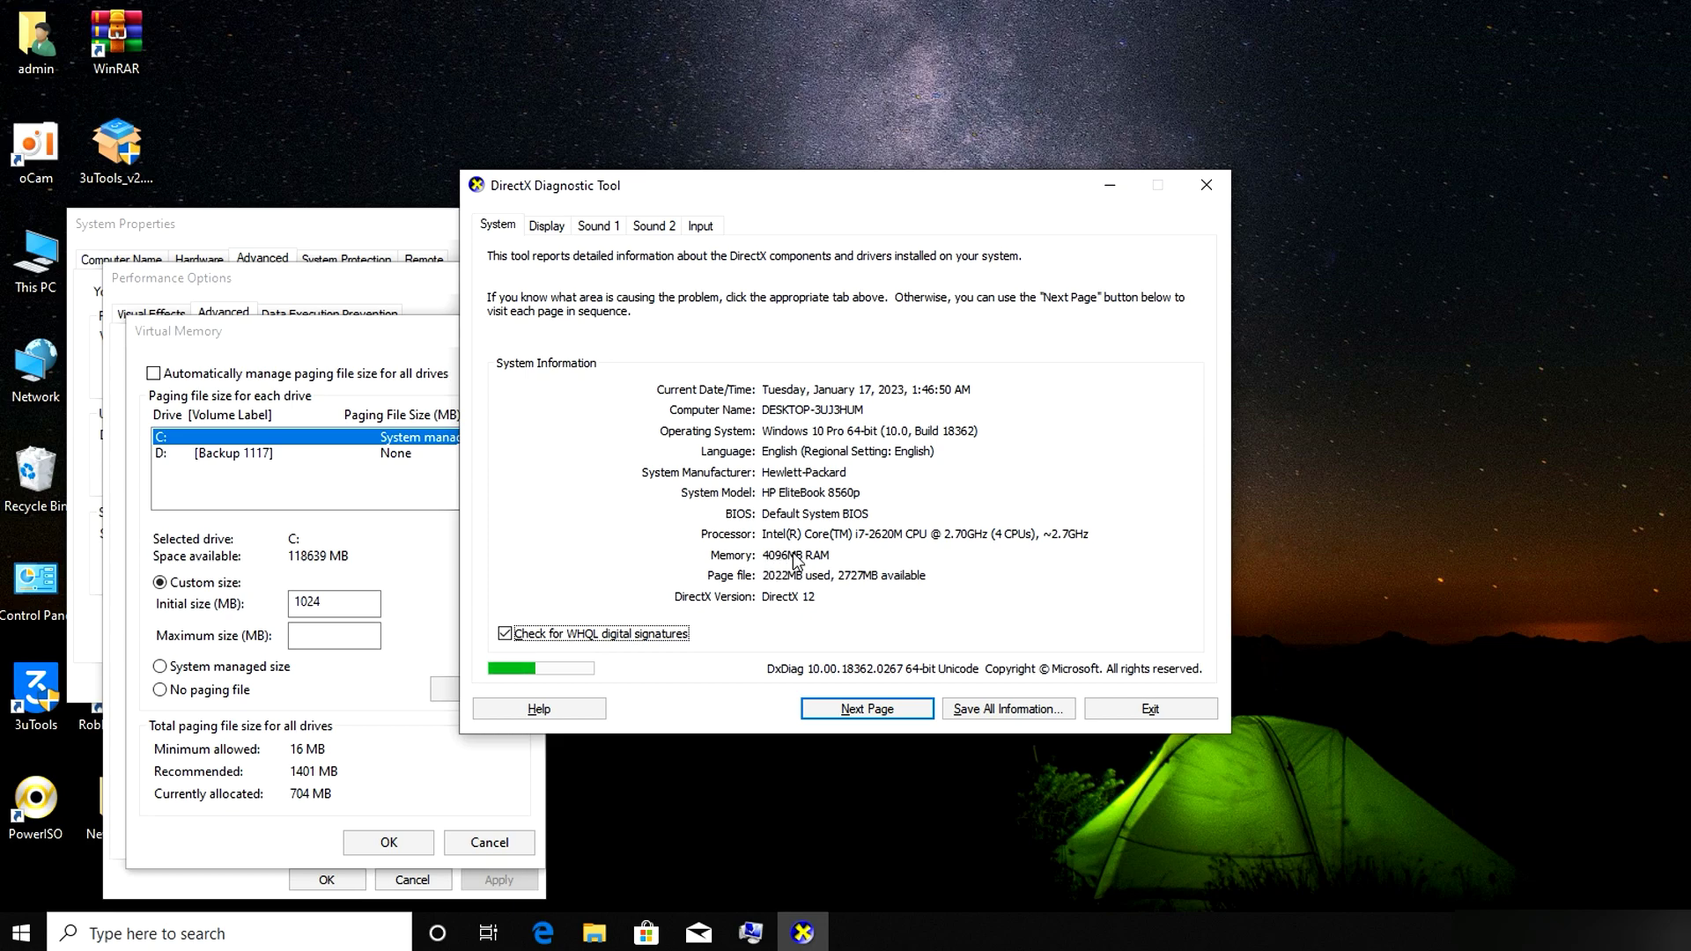
pyautogui.click(1223, 185)
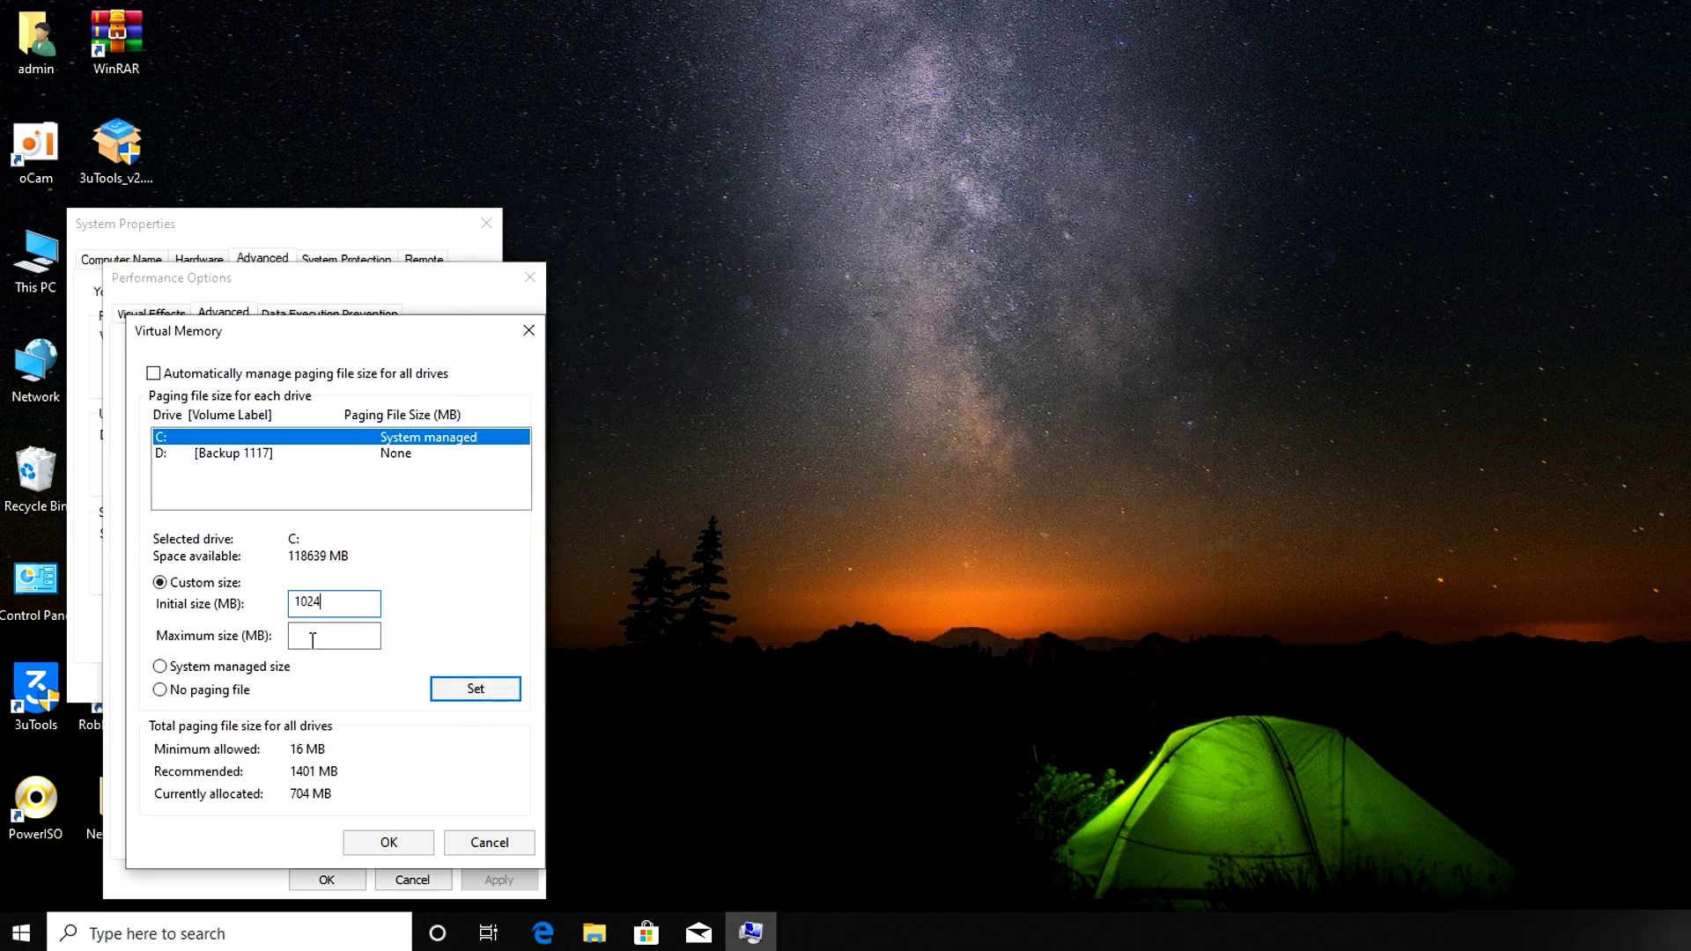
# Enter a 4096 MB maximum size and set C:'s paging file to 1024–4096 MB
pyautogui.click(311, 640)
pyautogui.write('40')
pyautogui.write('96')
pyautogui.click(482, 698)
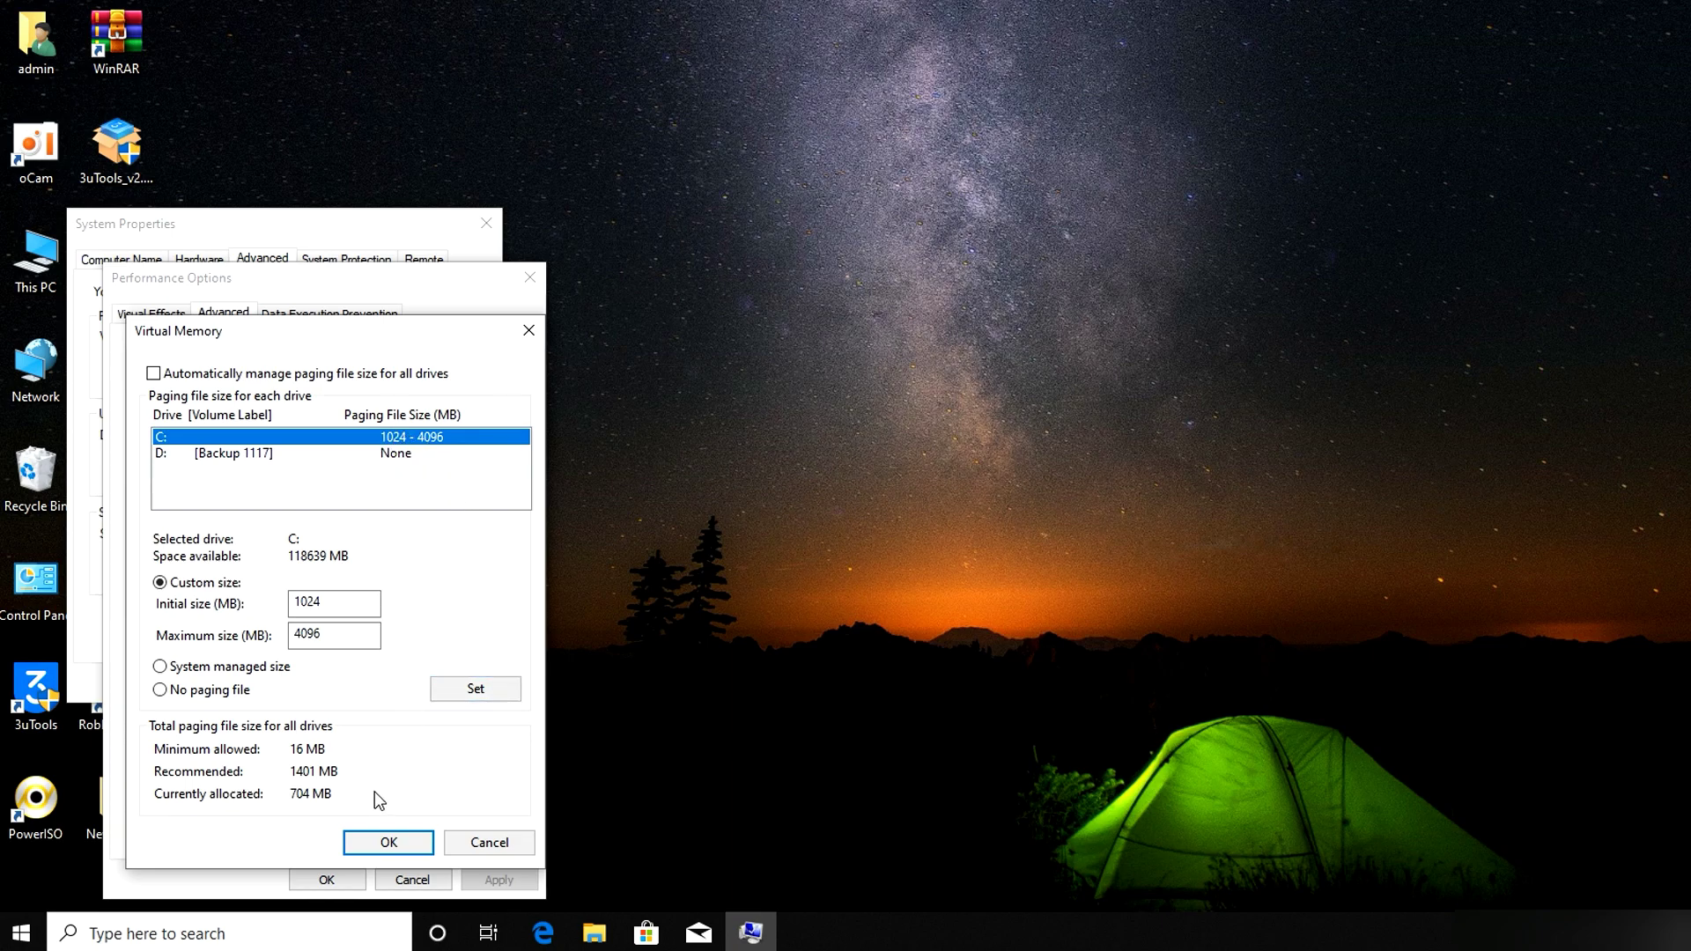
# Confirm the virtual memory change, acknowledge the restart notice, and apply and close Performance Options
pyautogui.click(388, 843)
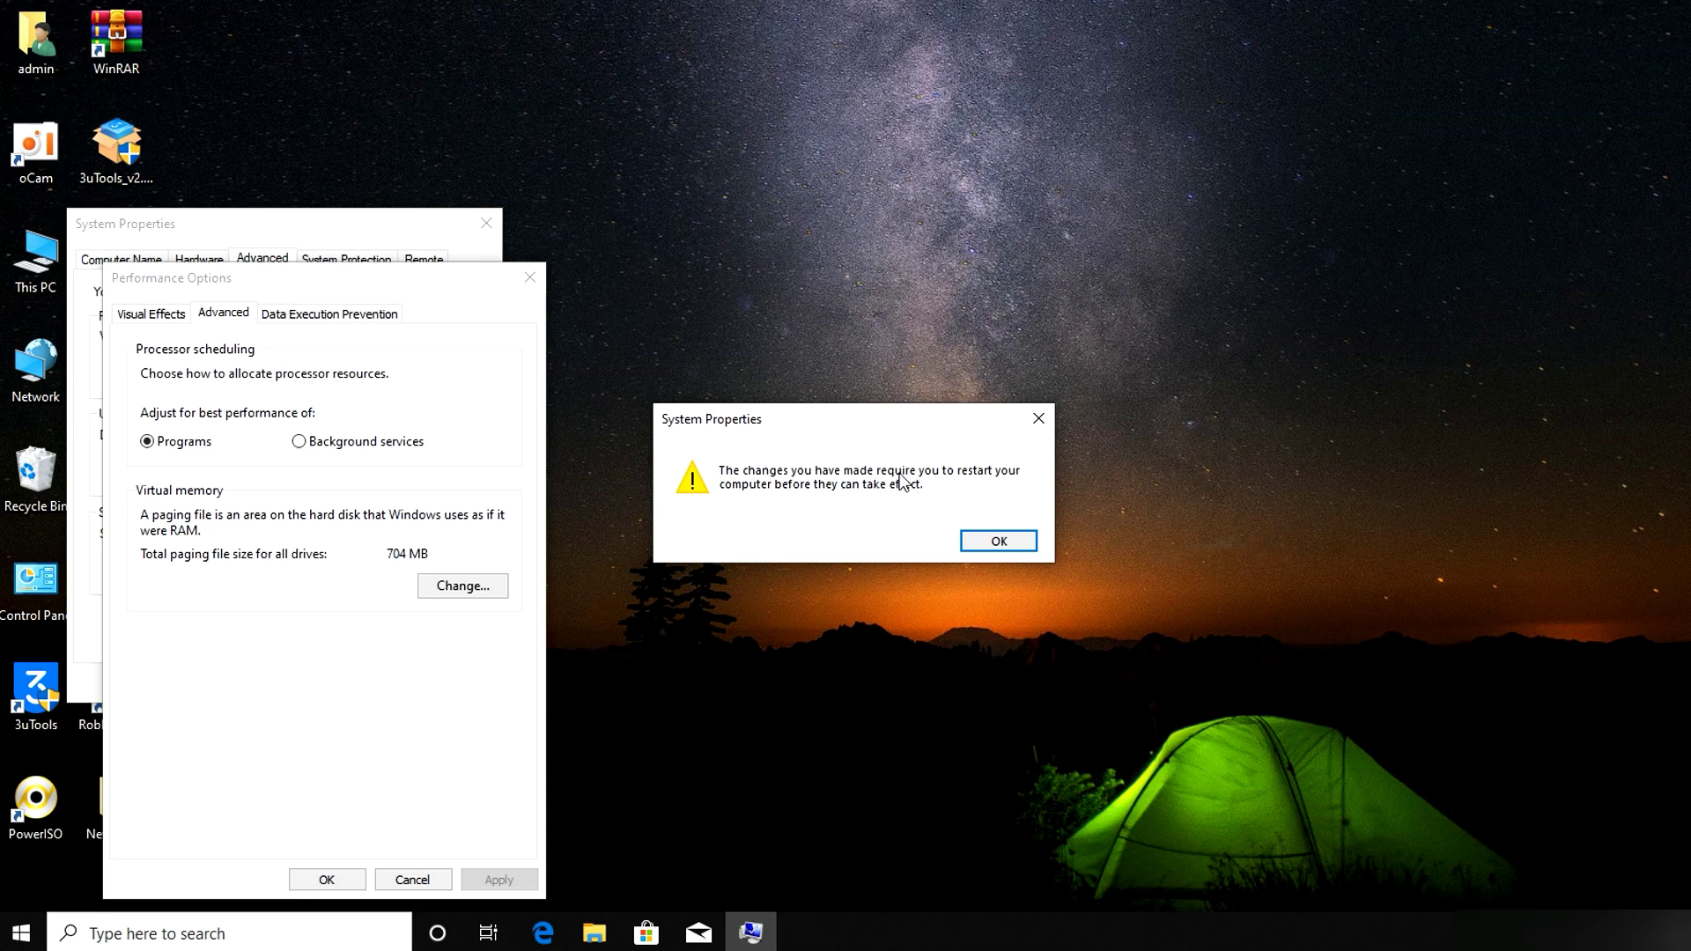
pyautogui.click(1022, 548)
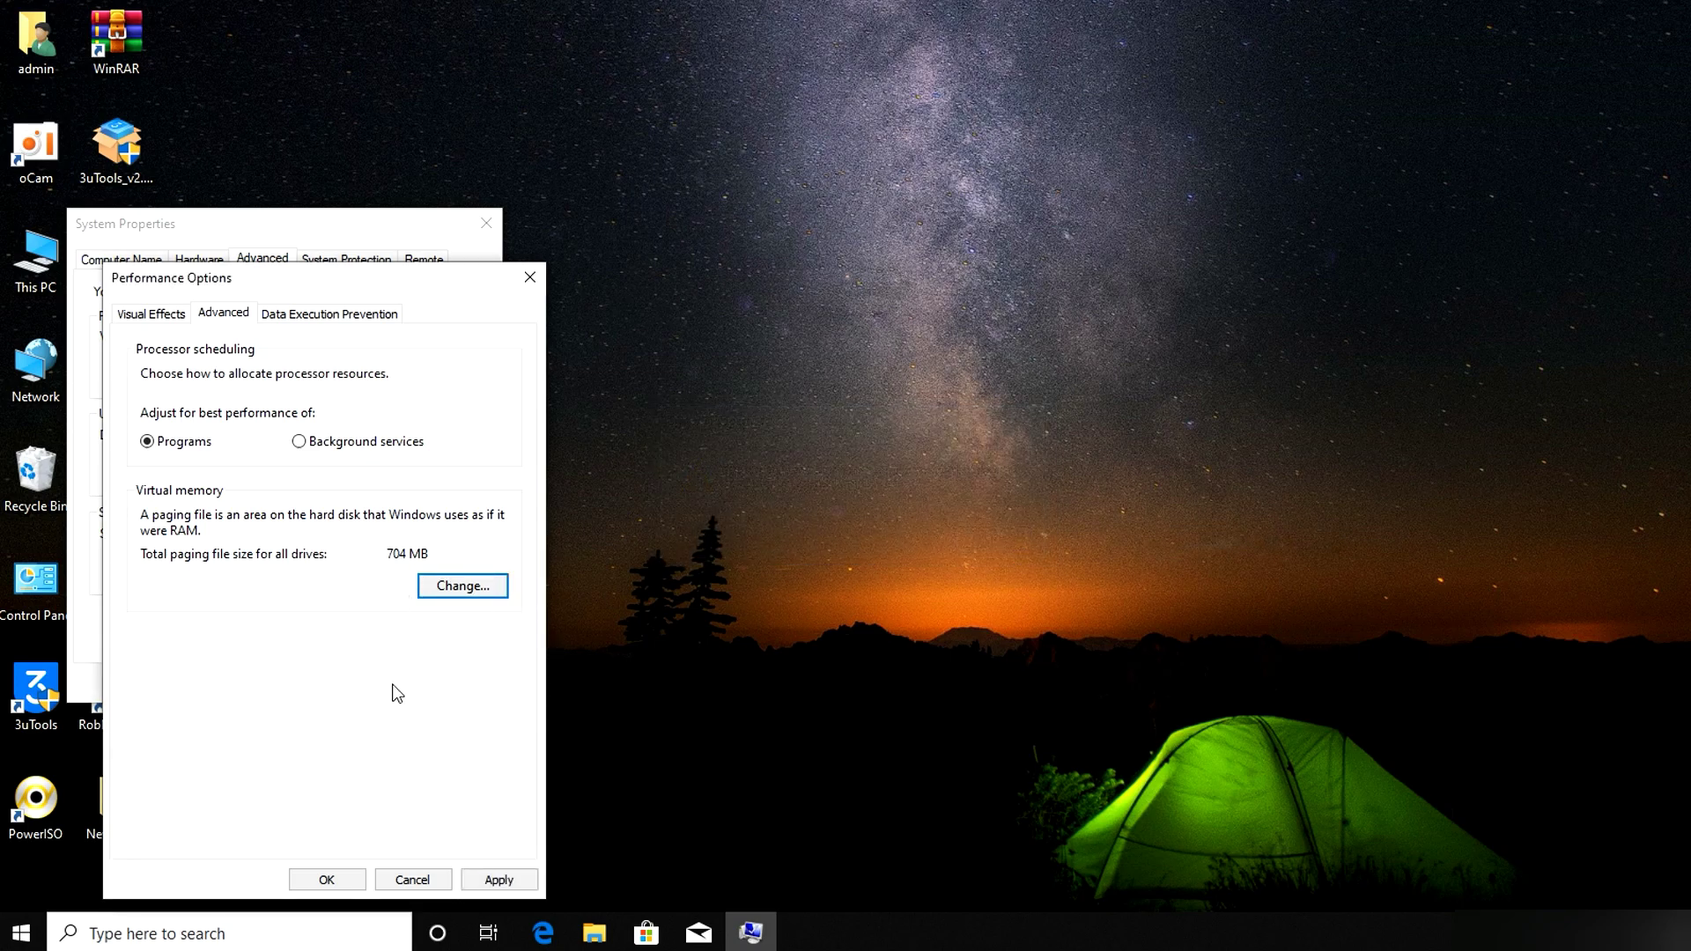
pyautogui.click(499, 879)
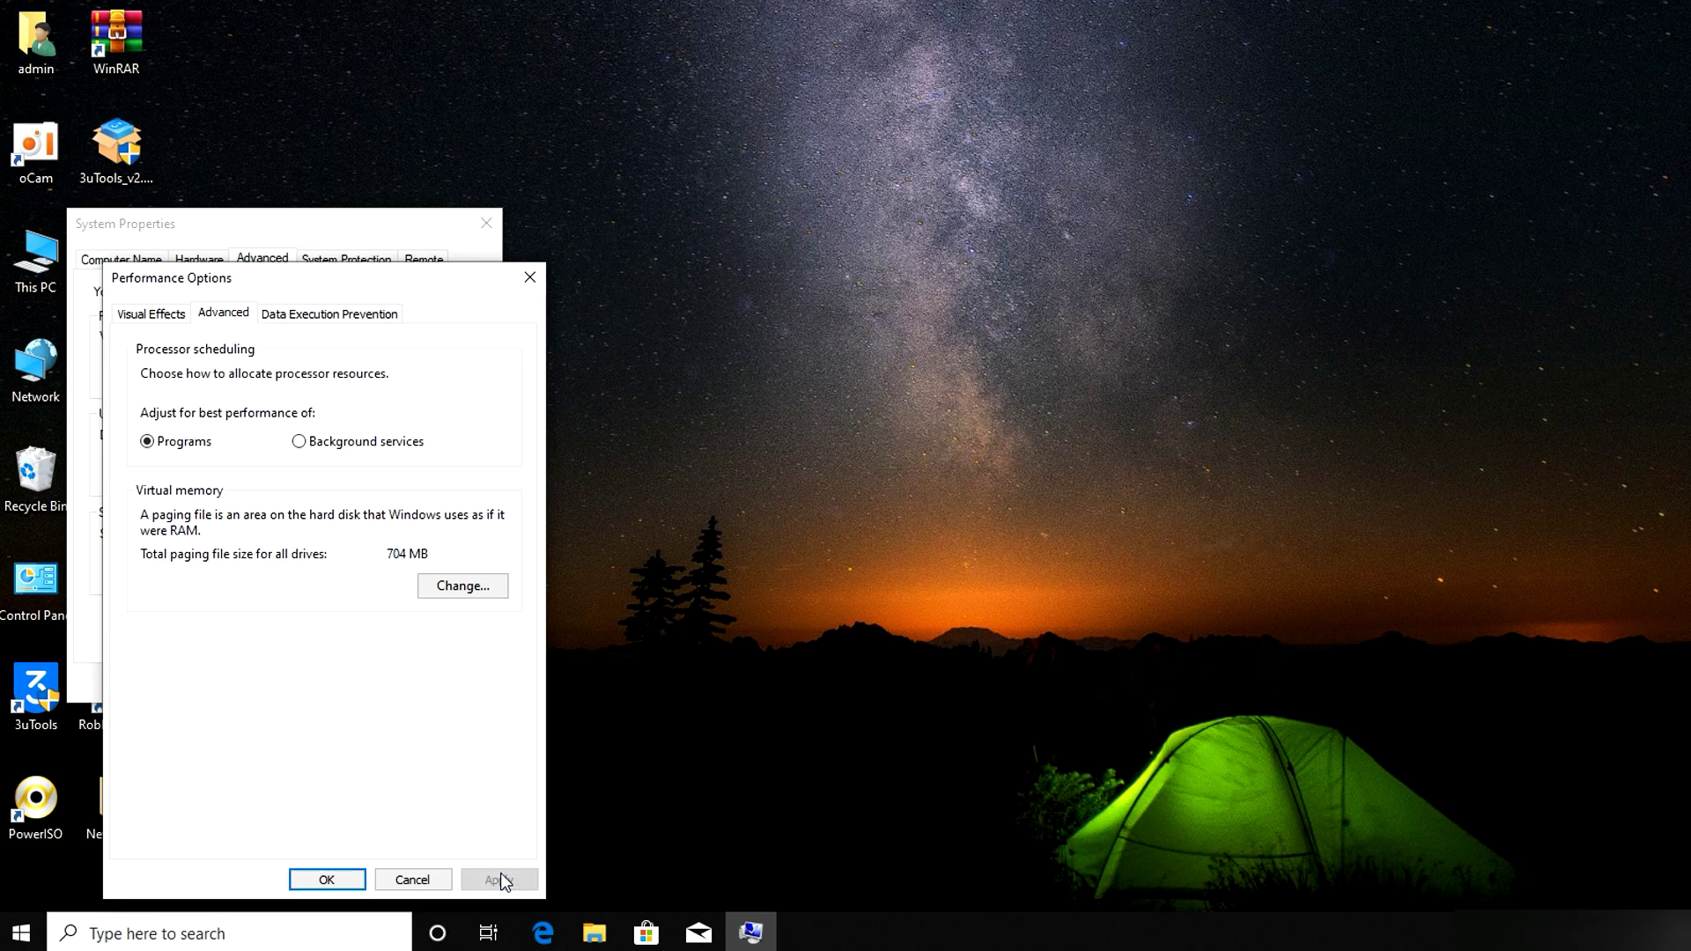
pyautogui.click(326, 880)
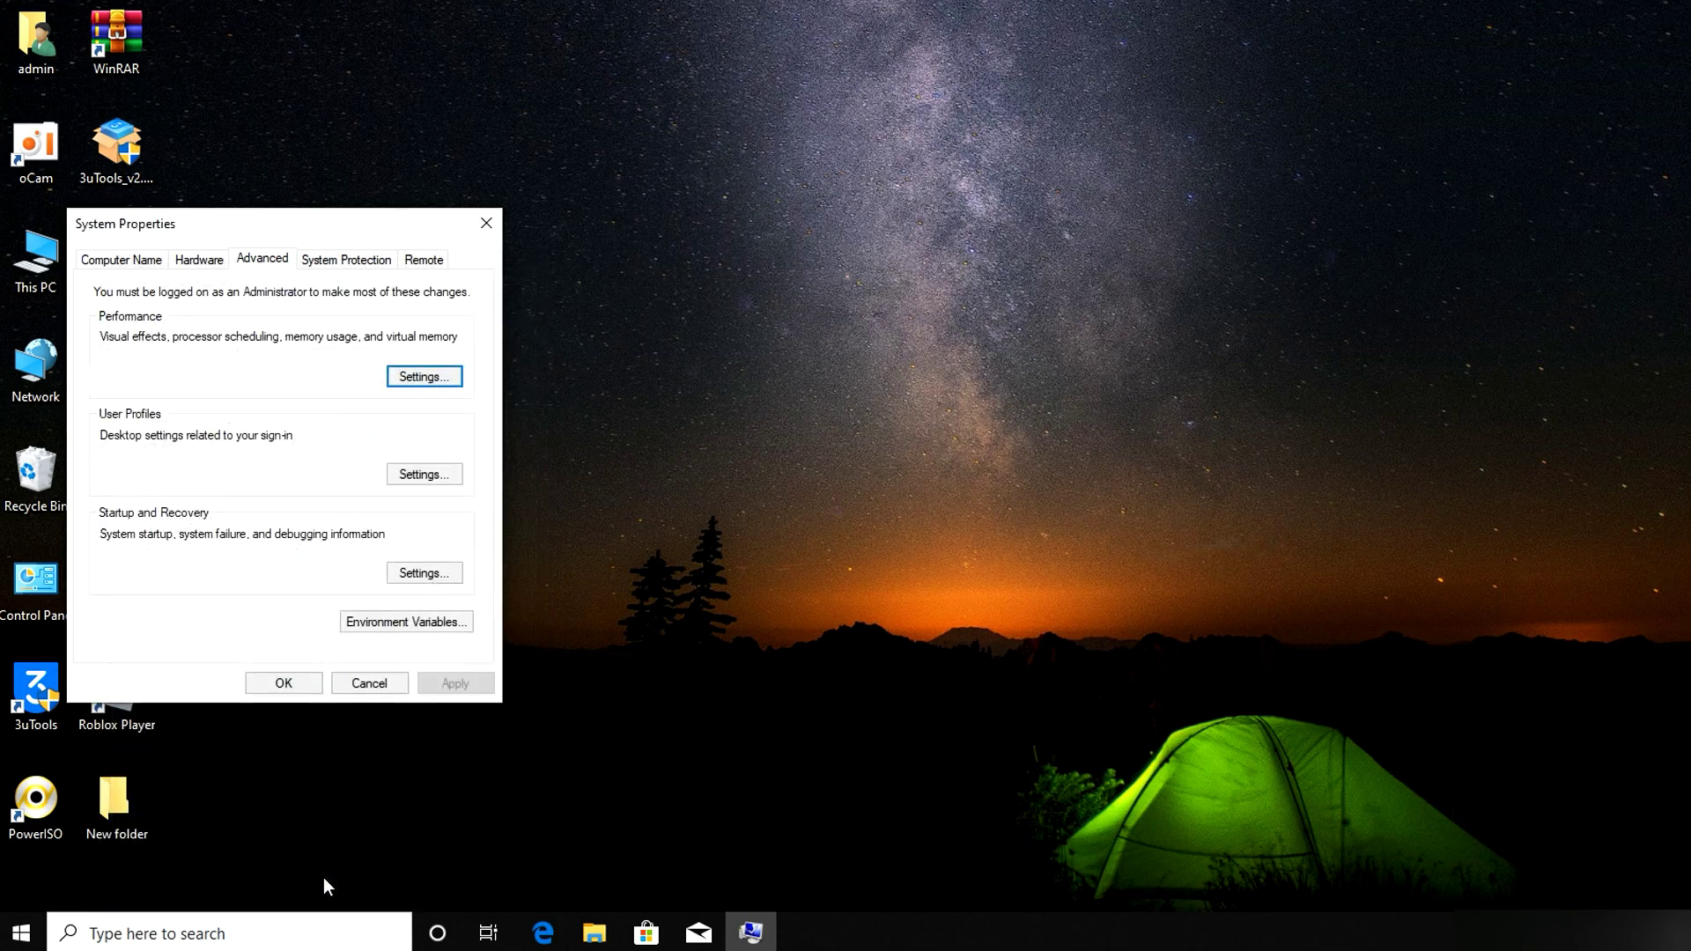